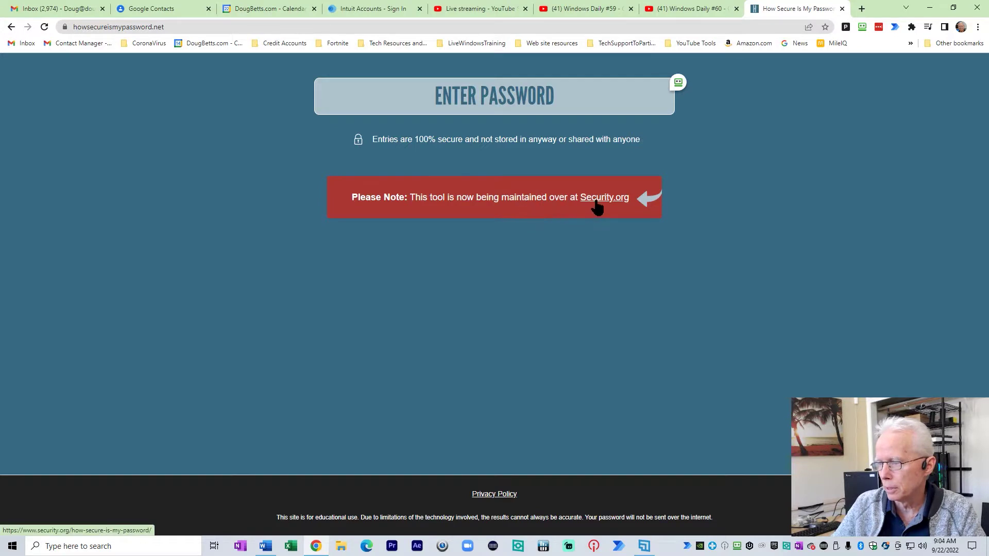
Open the Security.org checker and test a long letters-digits-symbols password, rated 19 septillion years.
left_click(598, 203)
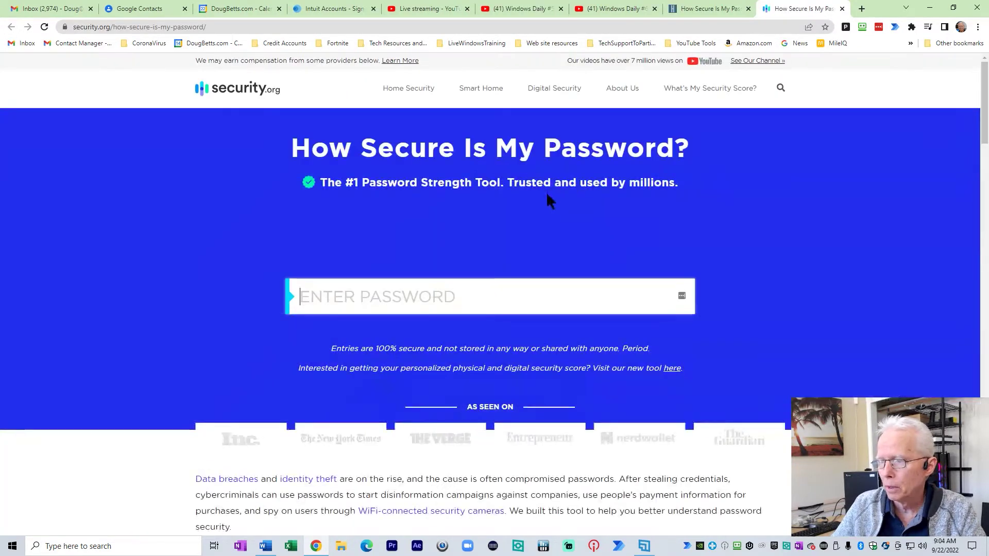
left_click(421, 298)
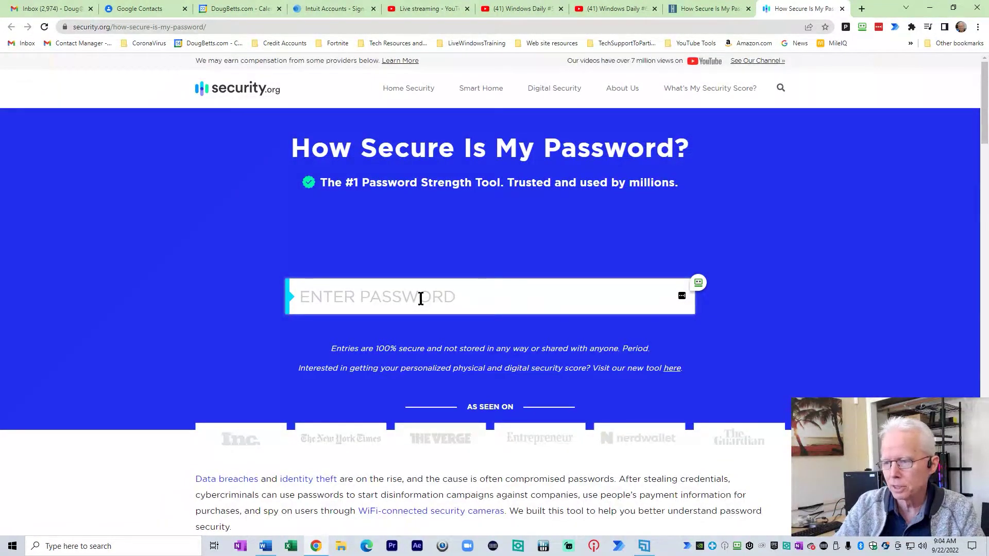
type("pas")
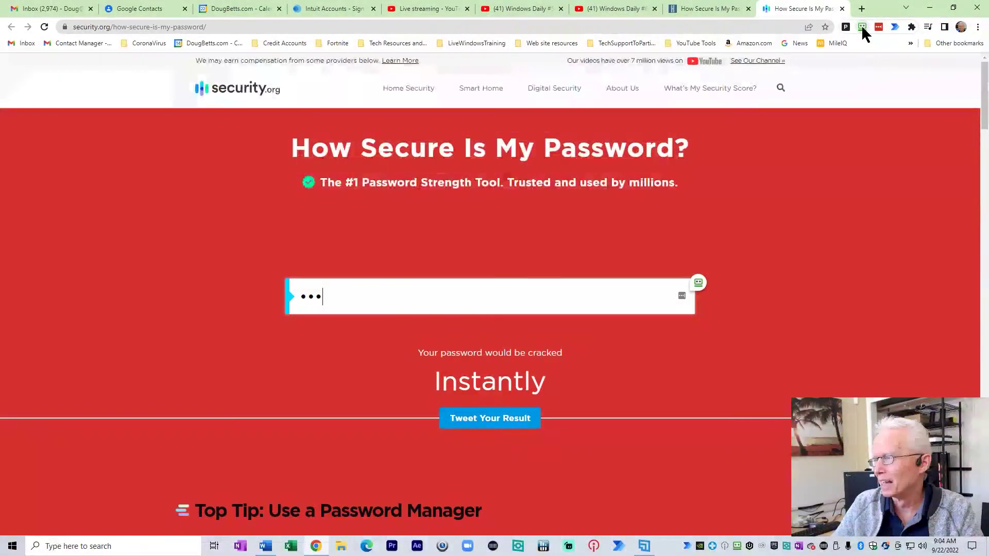
left_click(862, 28)
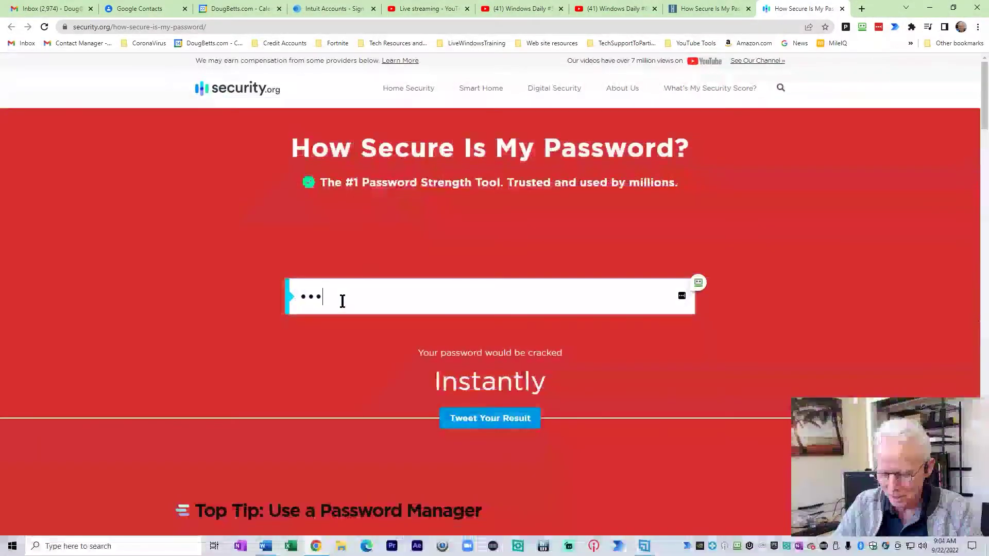
type("sword1234567")
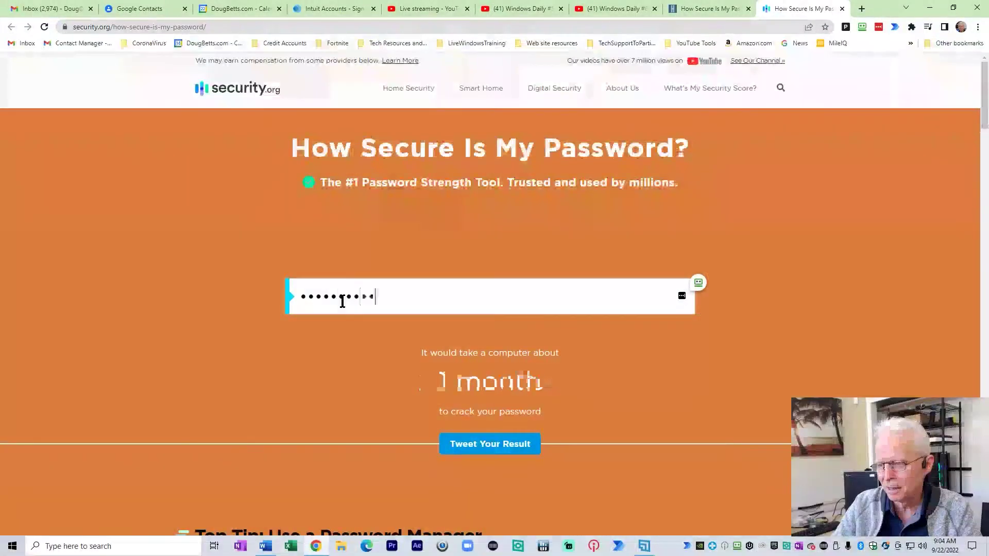
type("ABCDEF")
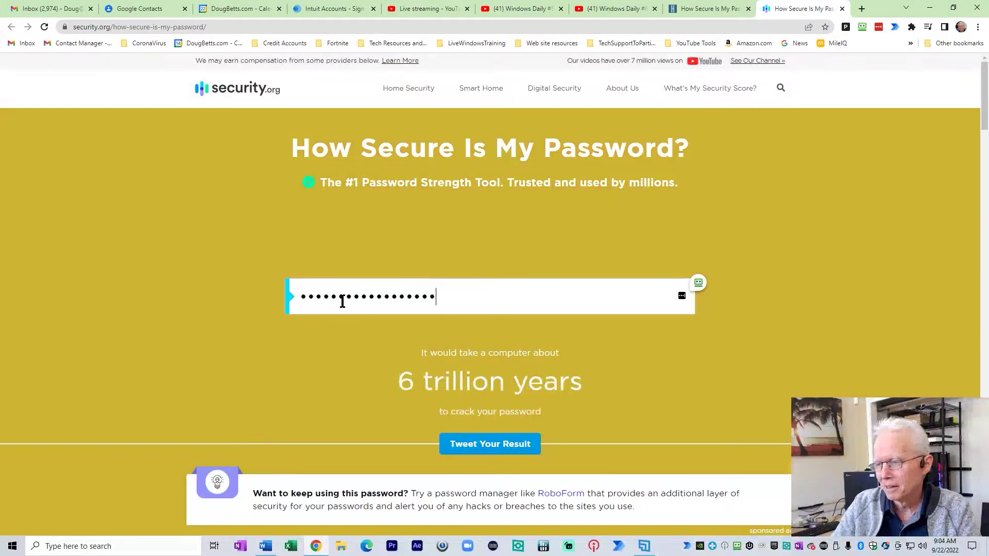
type("!@")
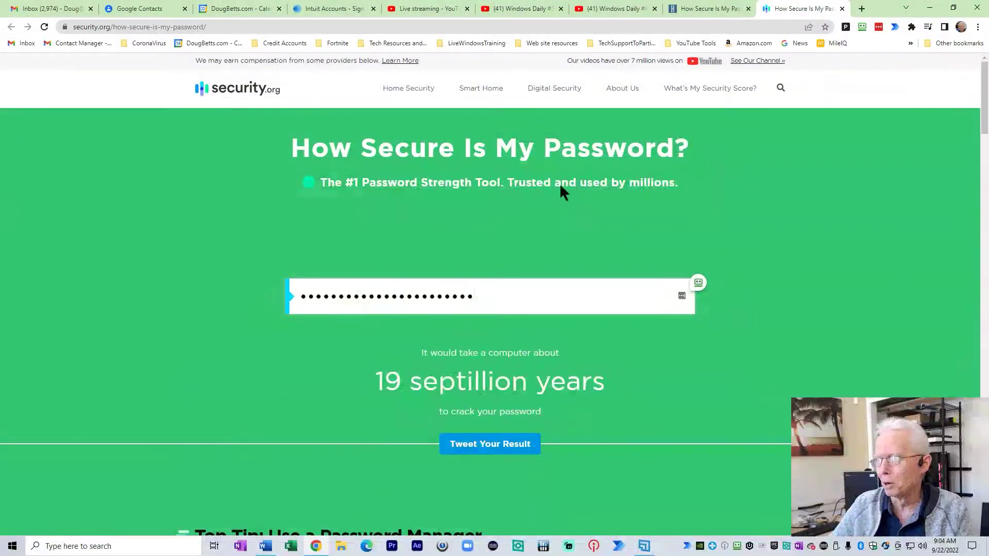
Close RoboForm's master-password prompt without signing in and clear the checker's password field.
left_click(862, 26)
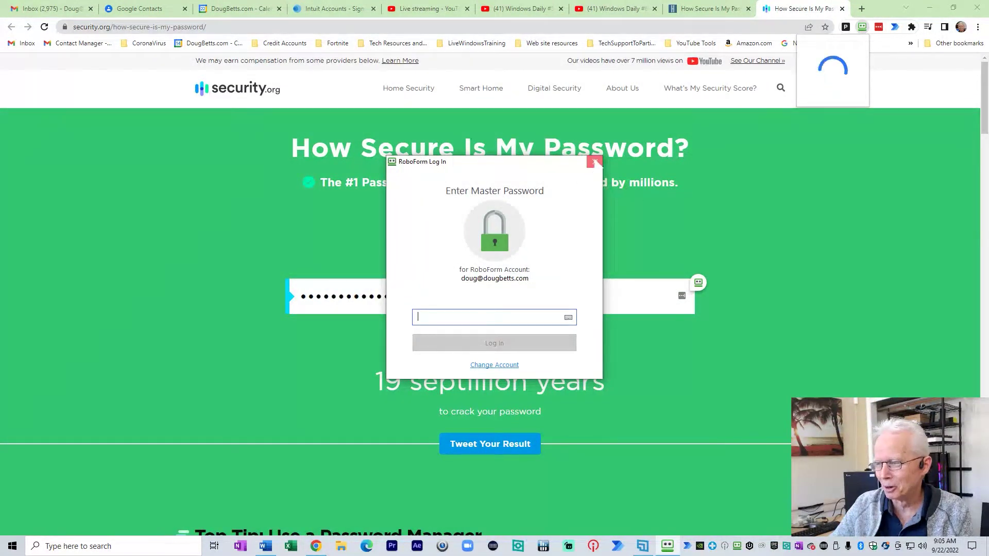
left_click(595, 161)
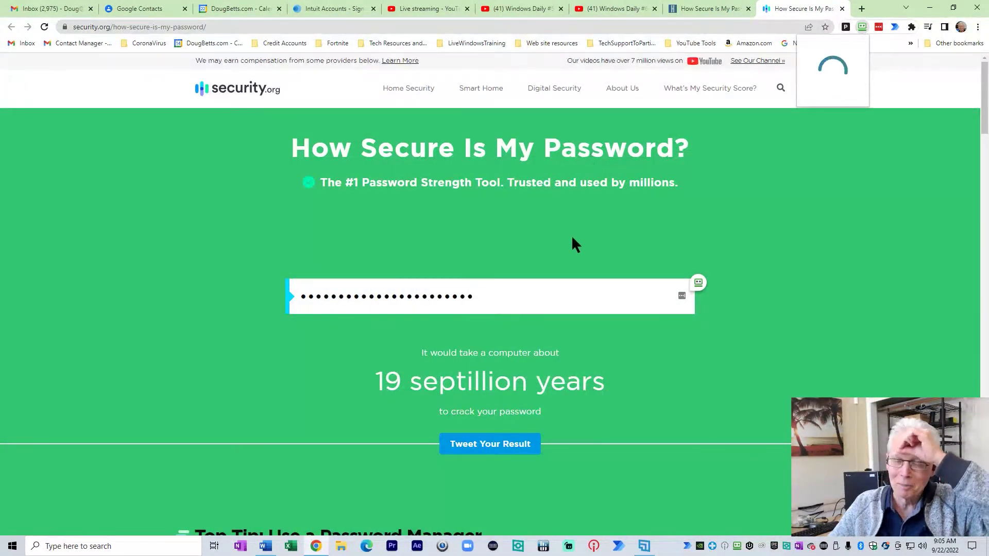
left_click(522, 304)
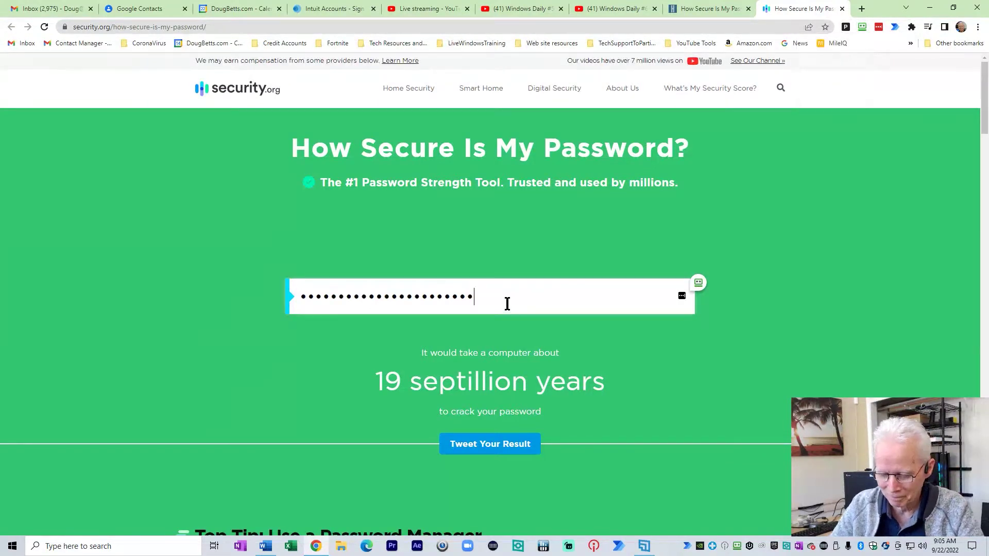
key("BackSpace")
key("BackSpace")
key("BackSpace")
key("BackSpace")
key("BackSpace")
key("BackSpace")
key("BackSpace")
key("BackSpace")
key("BackSpace")
key("BackSpace")
key("BackSpace")
key("BackSpace")
key("BackSpace")
key("BackSpace")
key("BackSpace")
key("BackSpace")
key("BackSpace")
key("BackSpace")
key("BackSpace")
key("BackSpace")
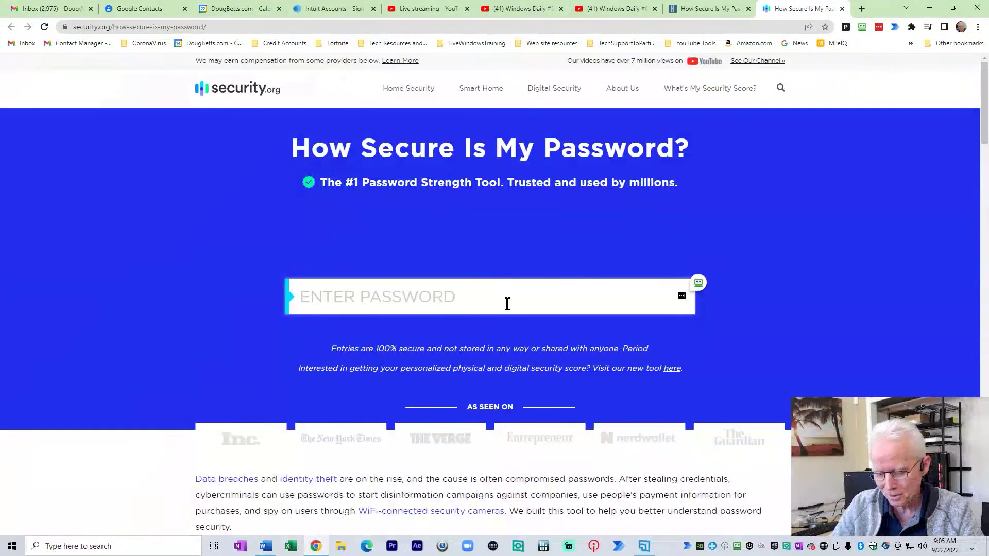
type("a")
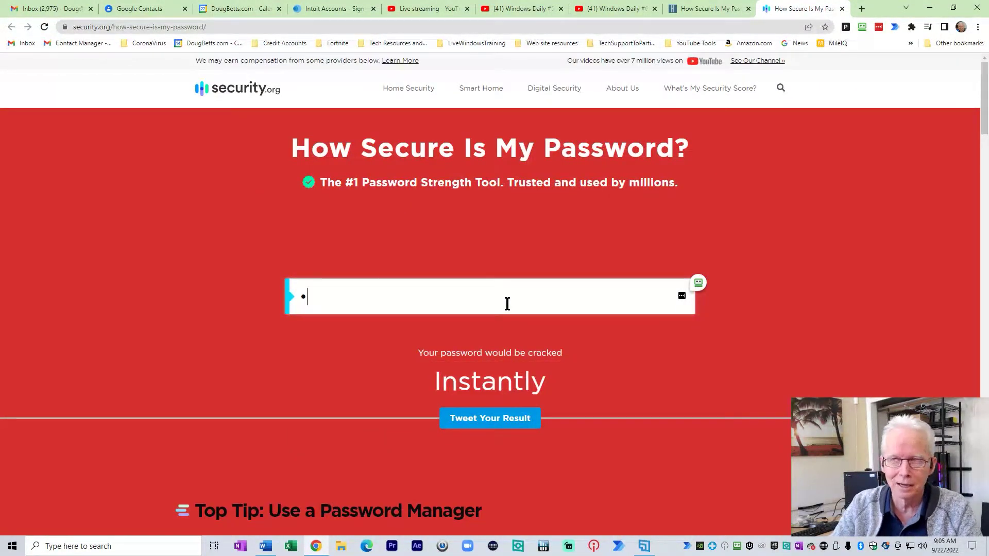
key("BackSpace")
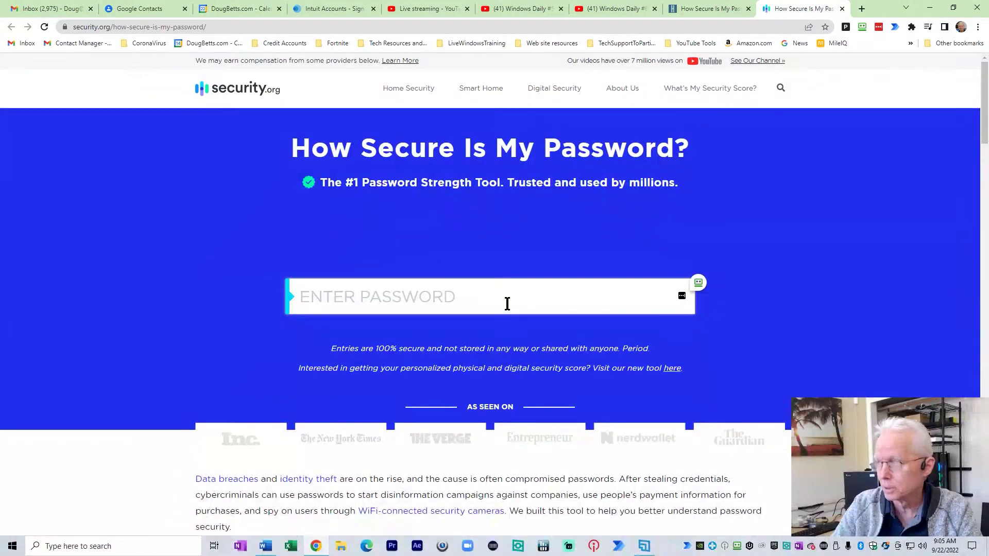
type("abc")
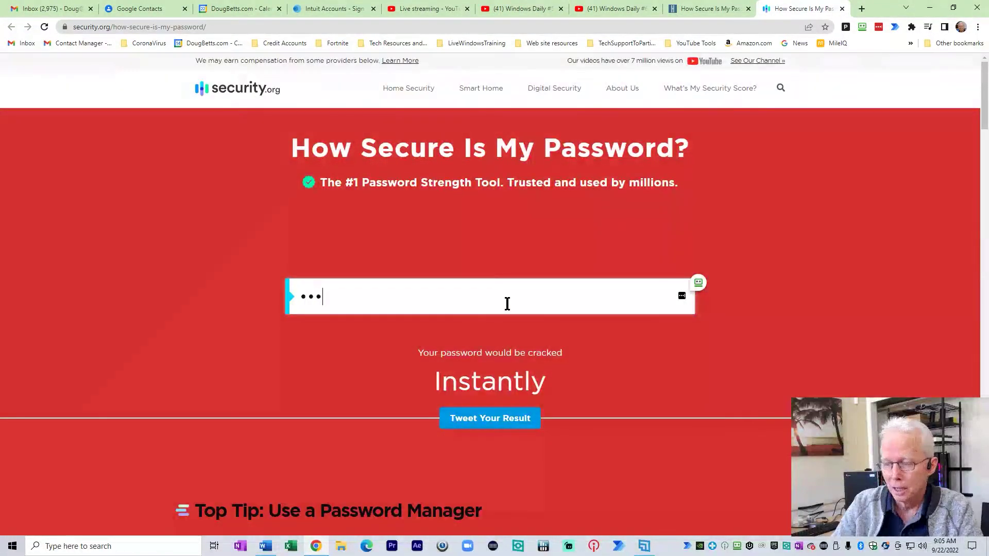
type("de")
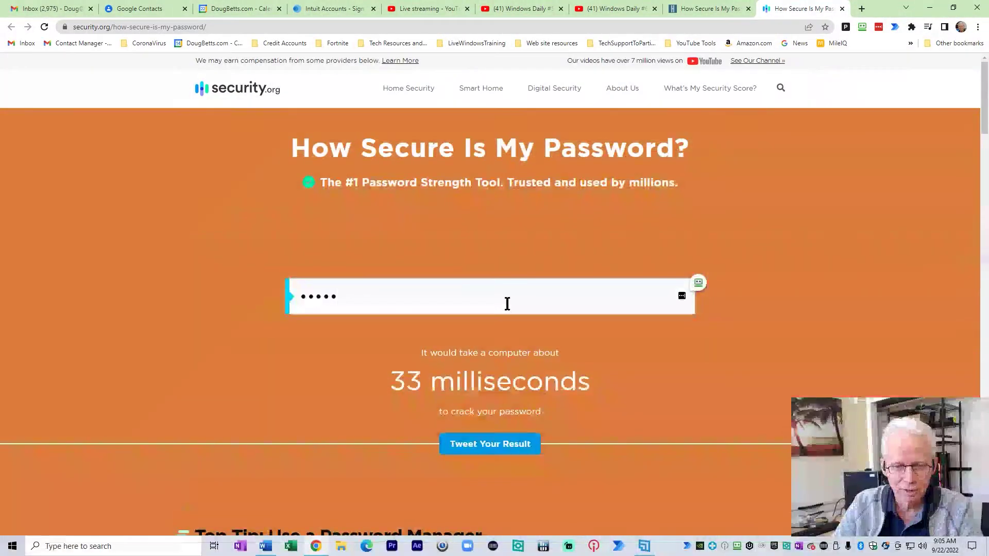
type("fghi")
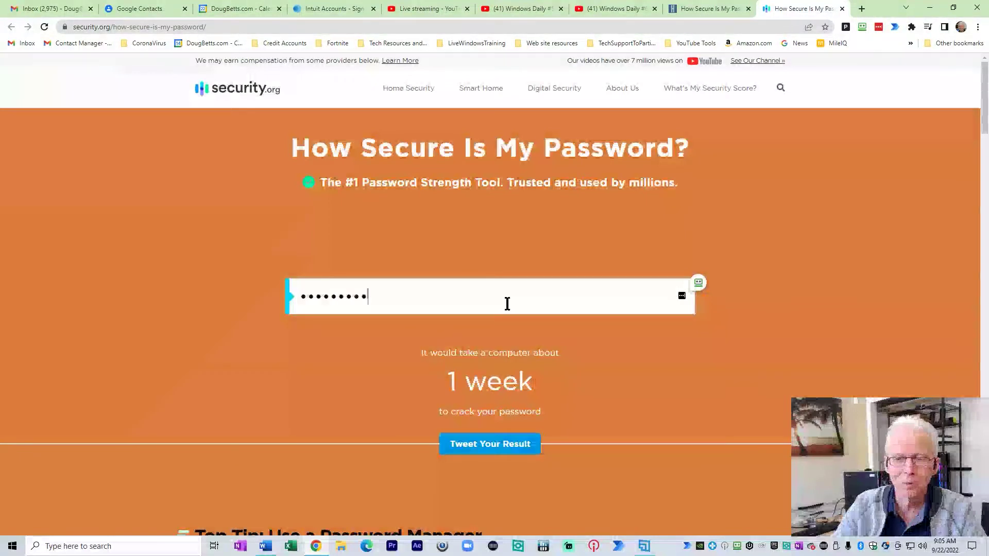
key("BackSpace")
key("BackSpace")
key("BackSpace")
key("BackSpace")
key("BackSpace")
key("BackSpace")
key("BackSpace")
key("BackSpace")
key("BackSpace")
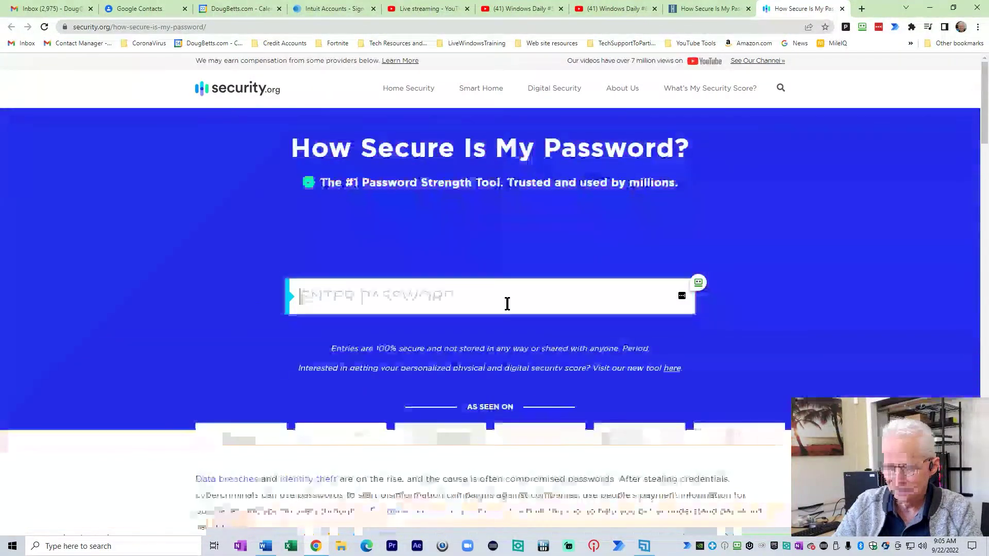
type("a")
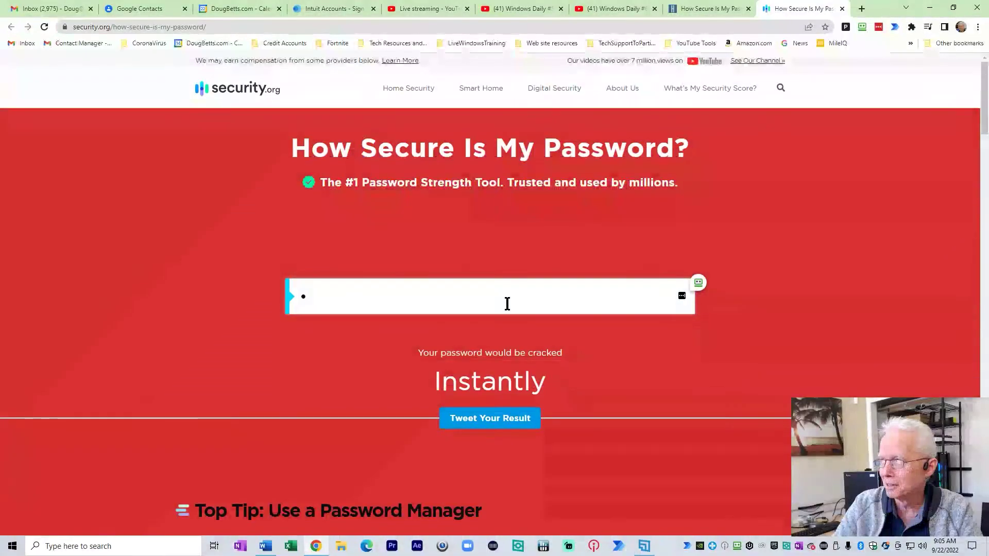
type("a")
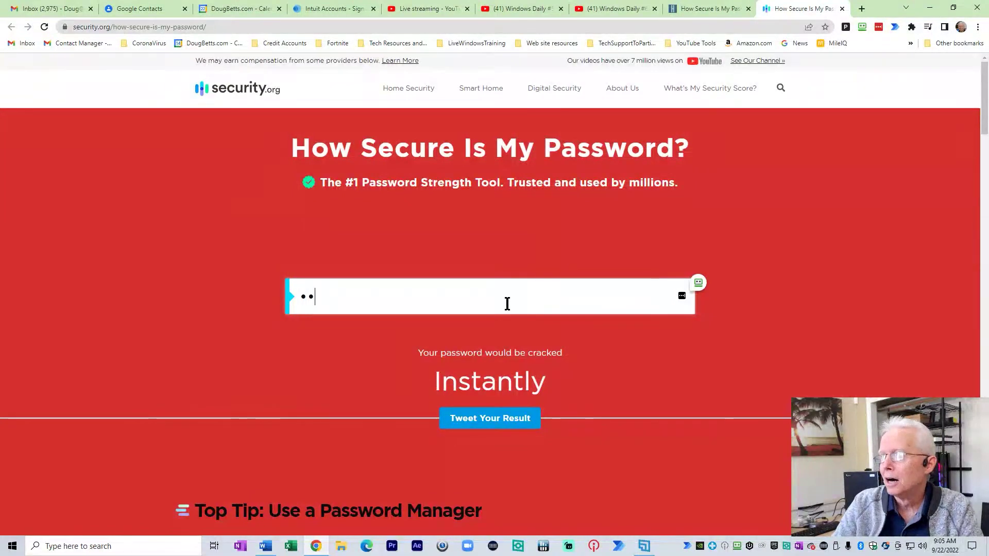
type("aaaaa")
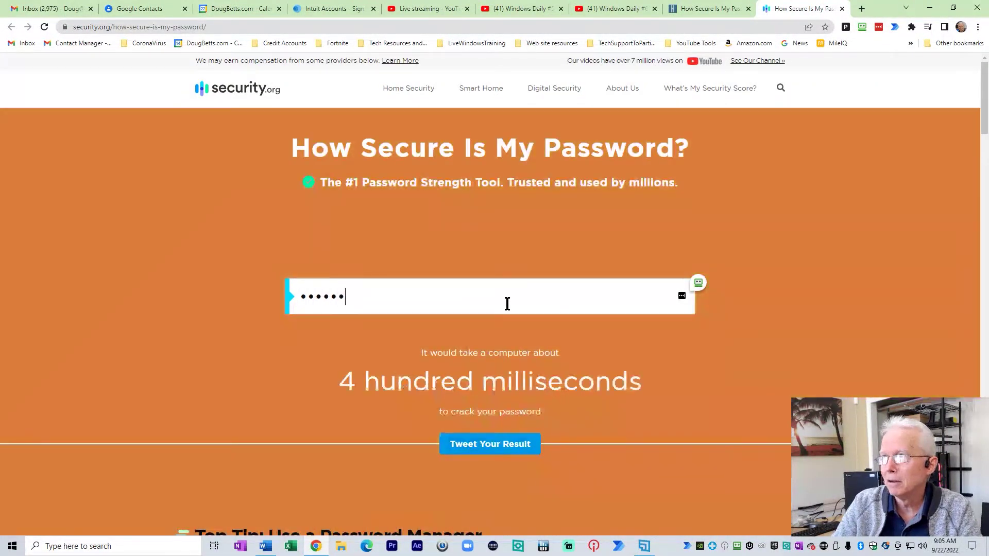
type("aa")
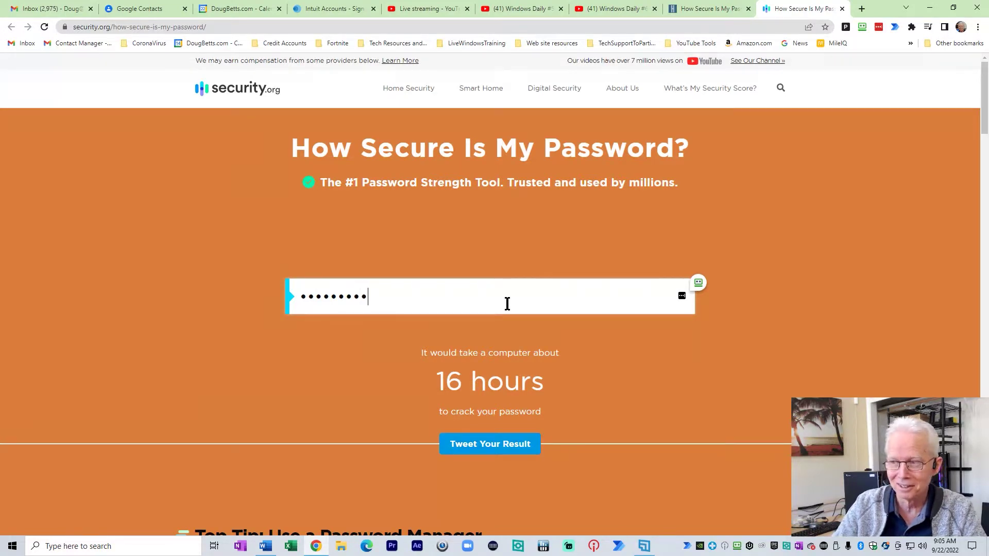
key("BackSpace")
key("BackSpace")
key("BackSpace")
key("BackSpace")
key("BackSpace")
key("BackSpace")
key("BackSpace")
key("BackSpace")
key("BackSpace")
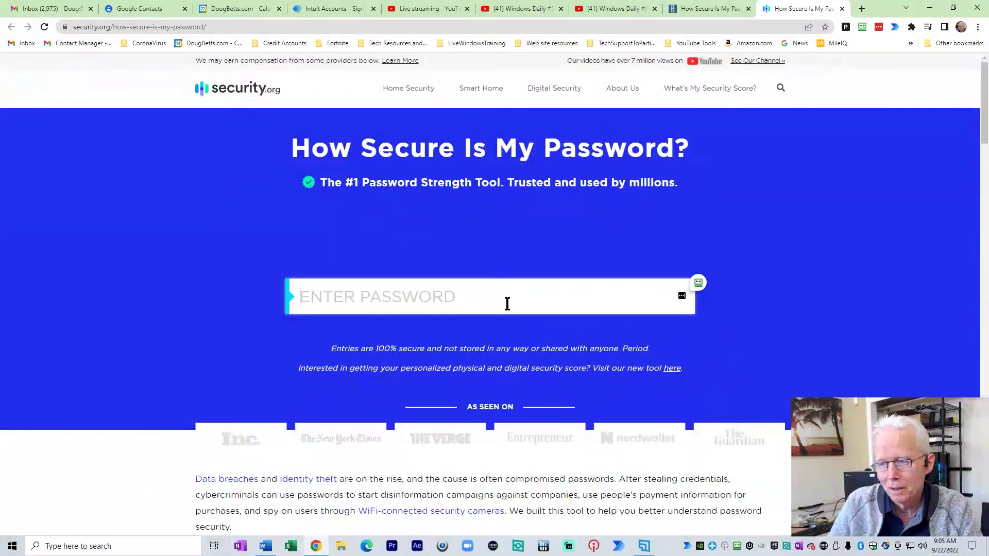
Replace a three-digit test password with a 13-character digits-and-letters one, then add a symbol.
type("123")
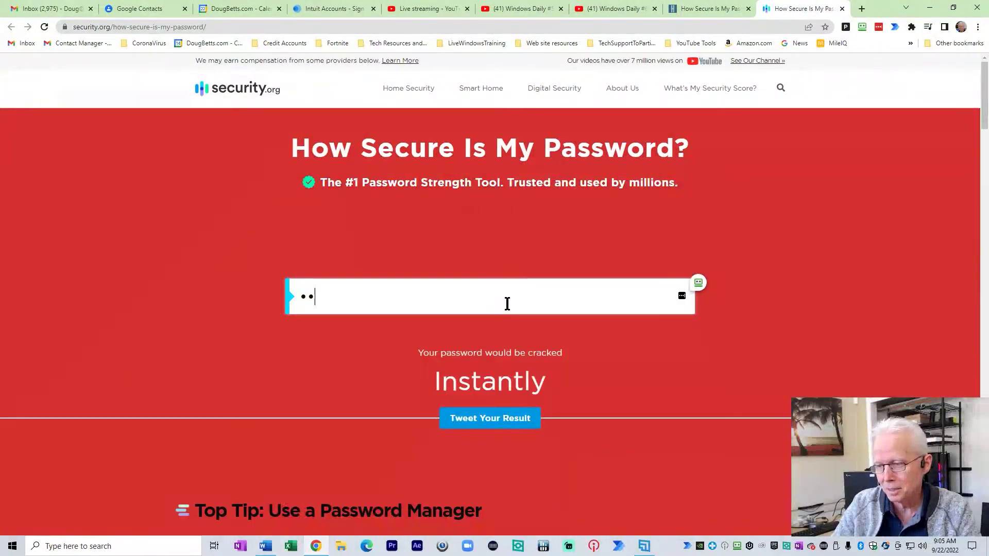
key("BackSpace")
key("BackSpace")
key("BackSpace")
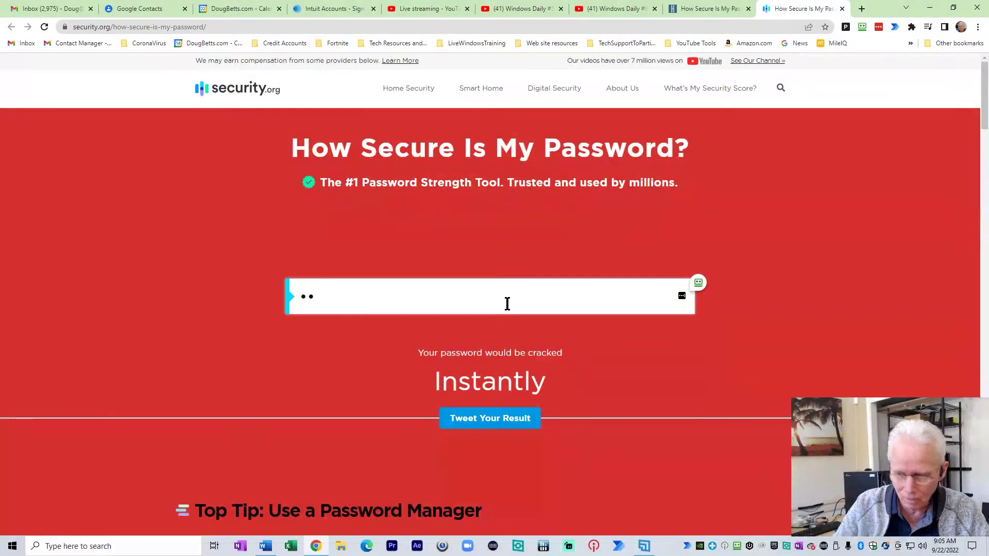
type("123")
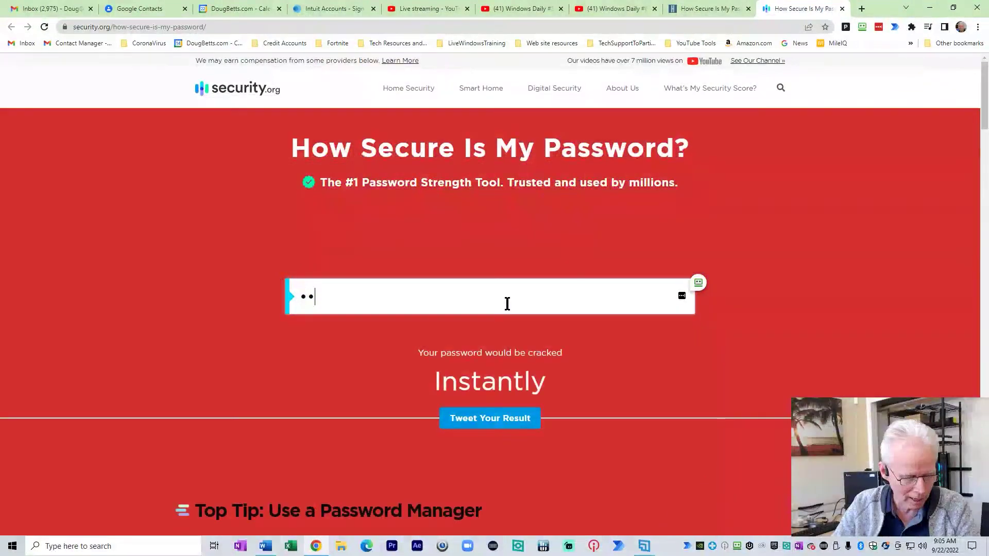
type("45678")
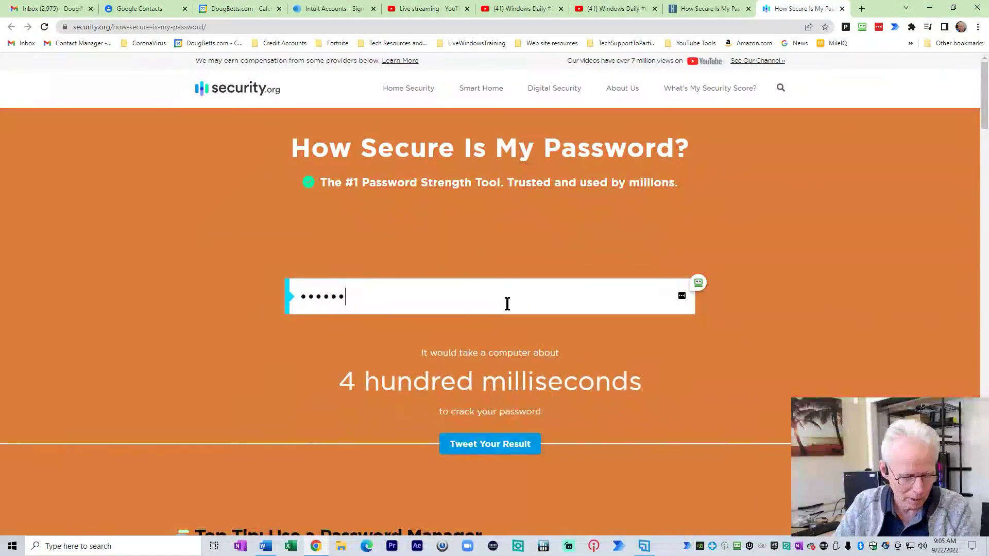
type("90a")
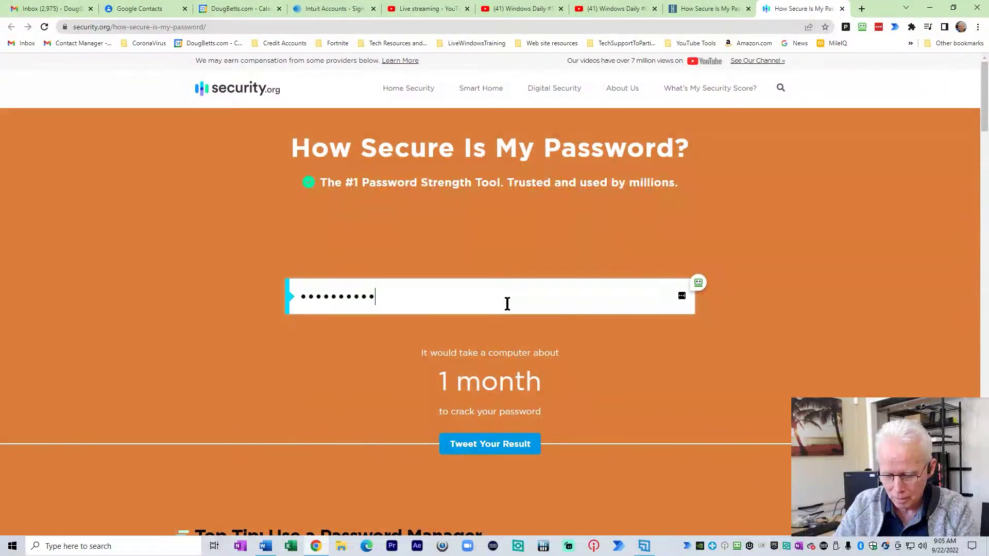
type("bc")
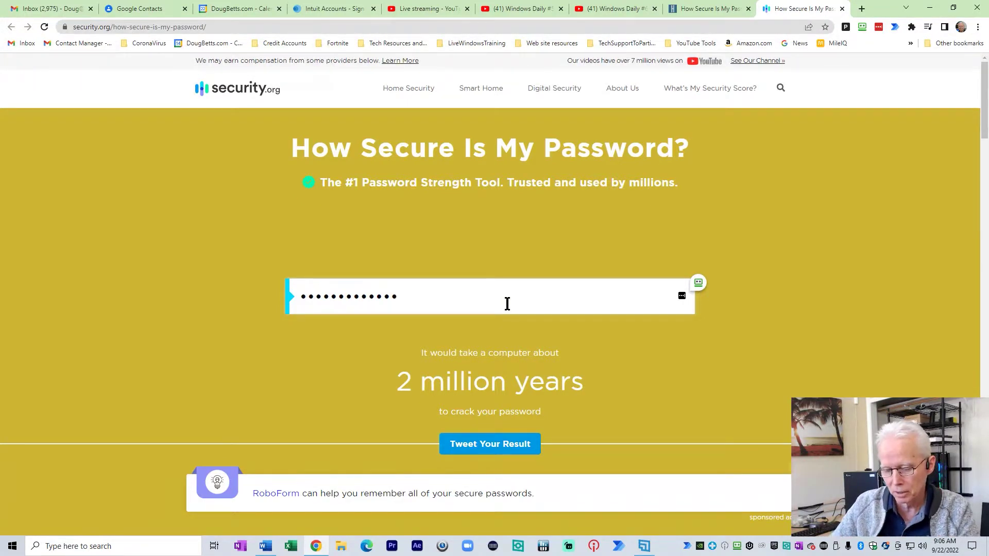
type("!")
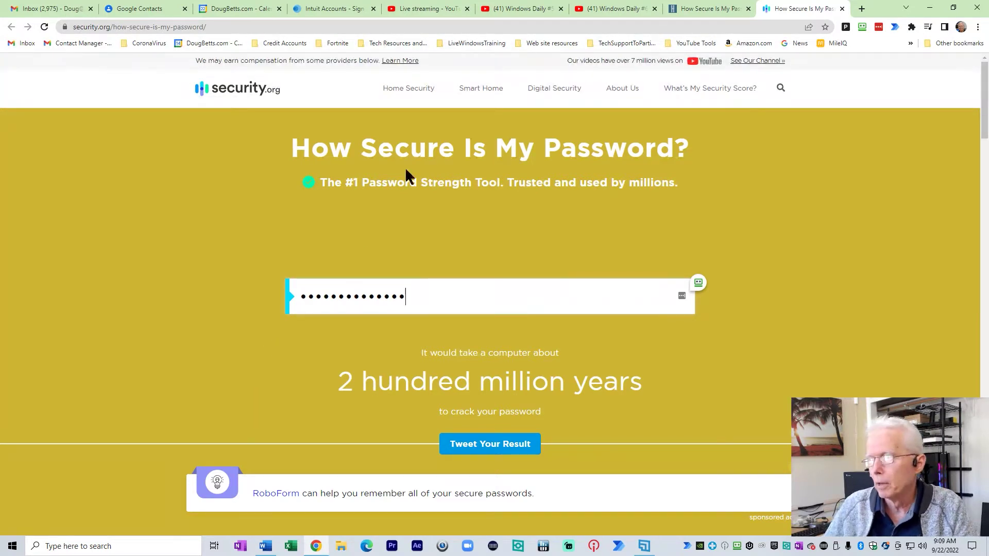
Open a new browser tab showing the Google start page.
mouse_move(626, 11)
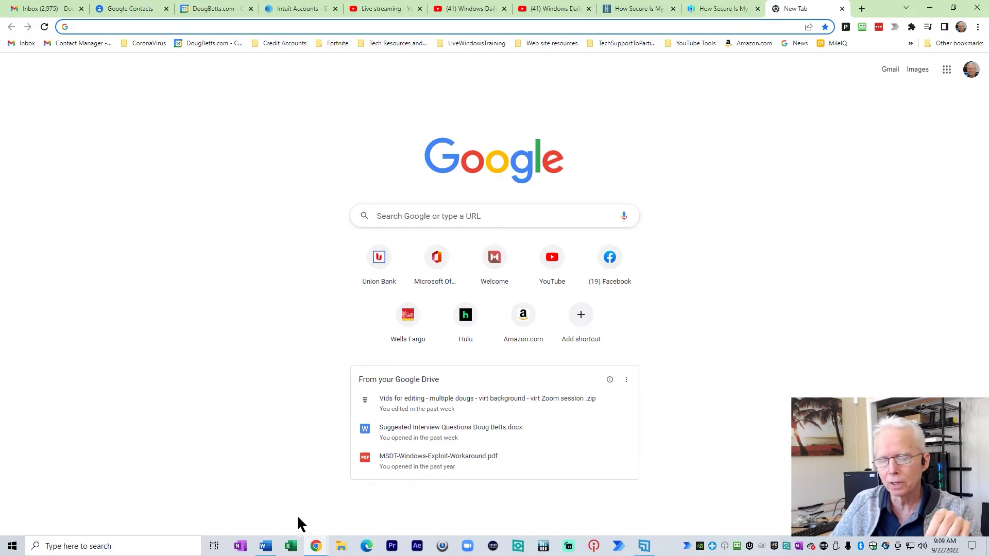
Switch to Microsoft Edge from the taskbar.
left_click(369, 550)
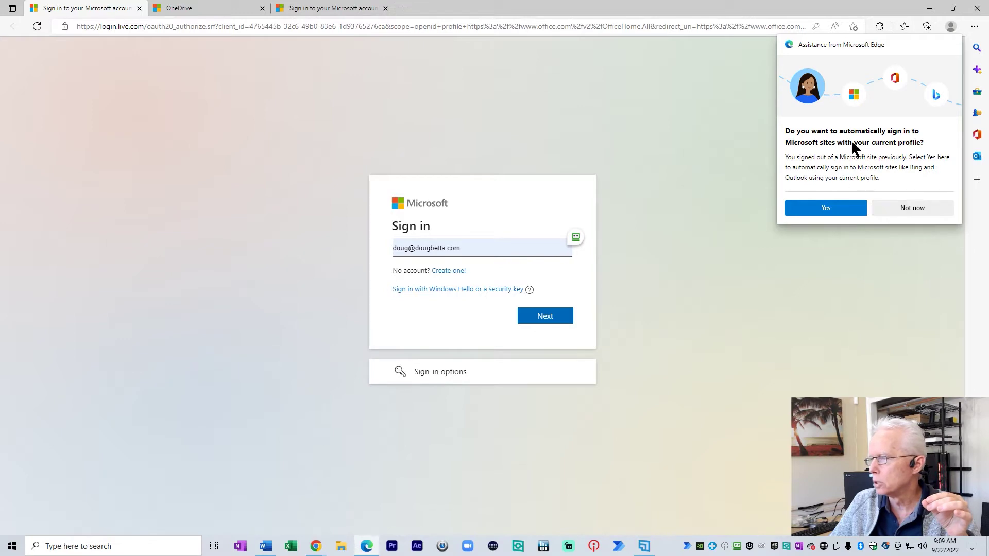
Dismiss the sign-in suggestion and load office.com in a new InPrivate window.
left_click(901, 209)
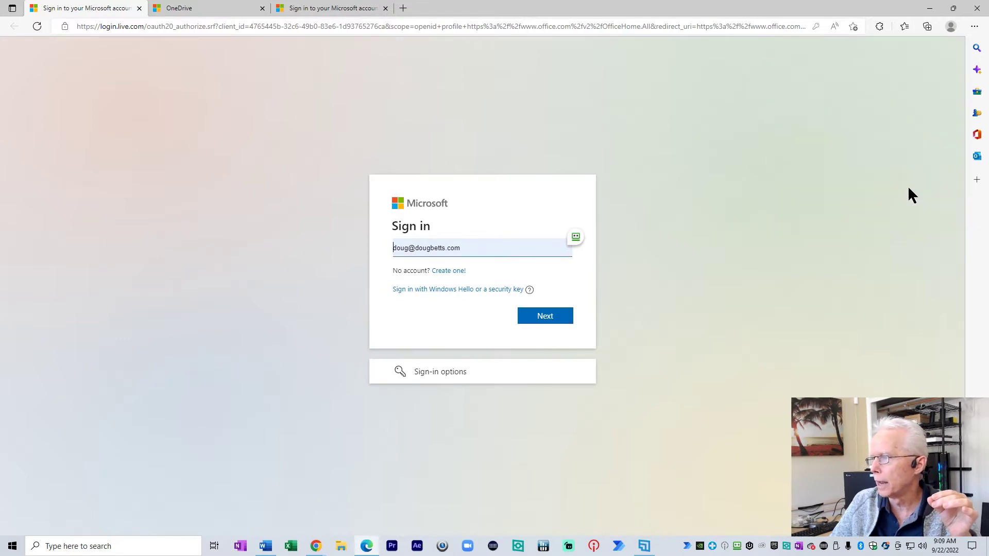
left_click(975, 27)
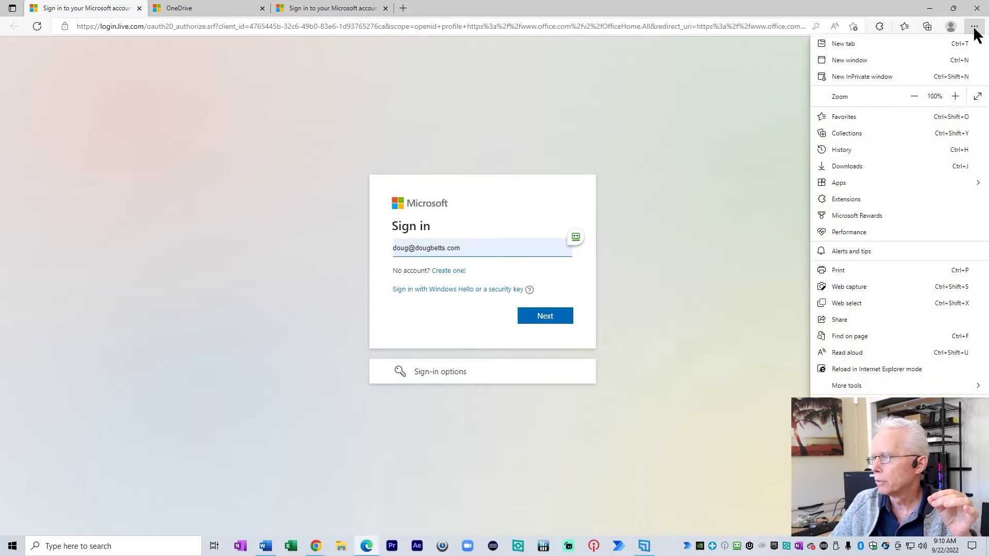
left_click(878, 77)
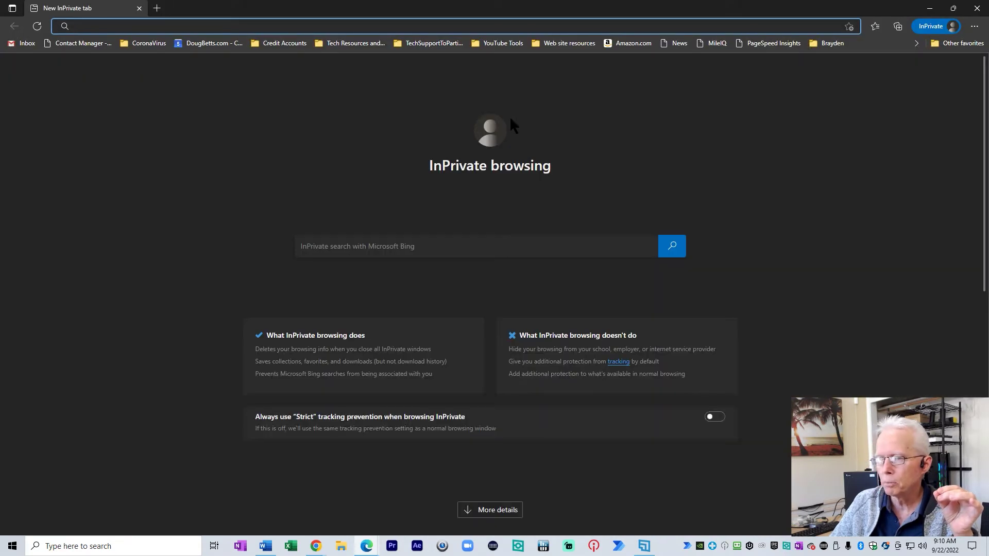
type("office.com")
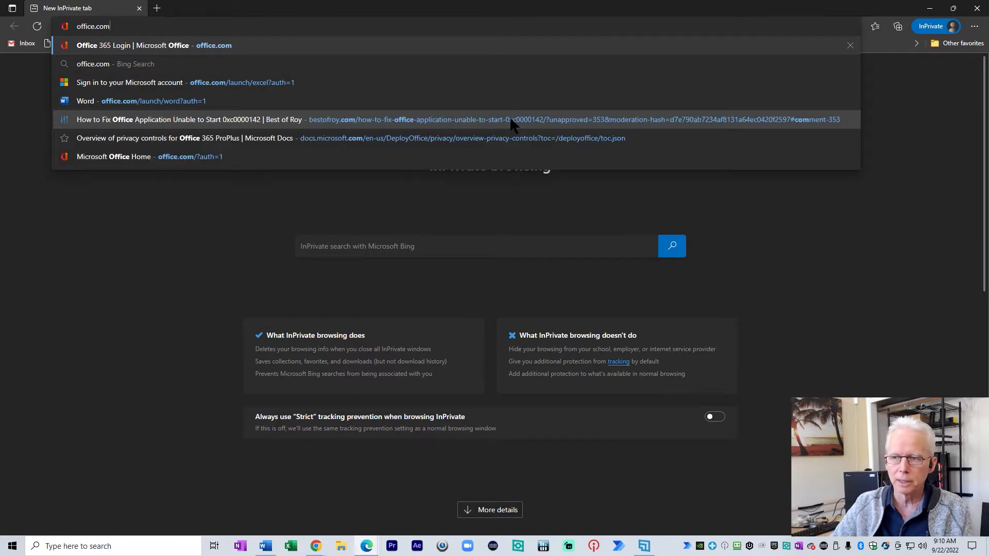
key("Return")
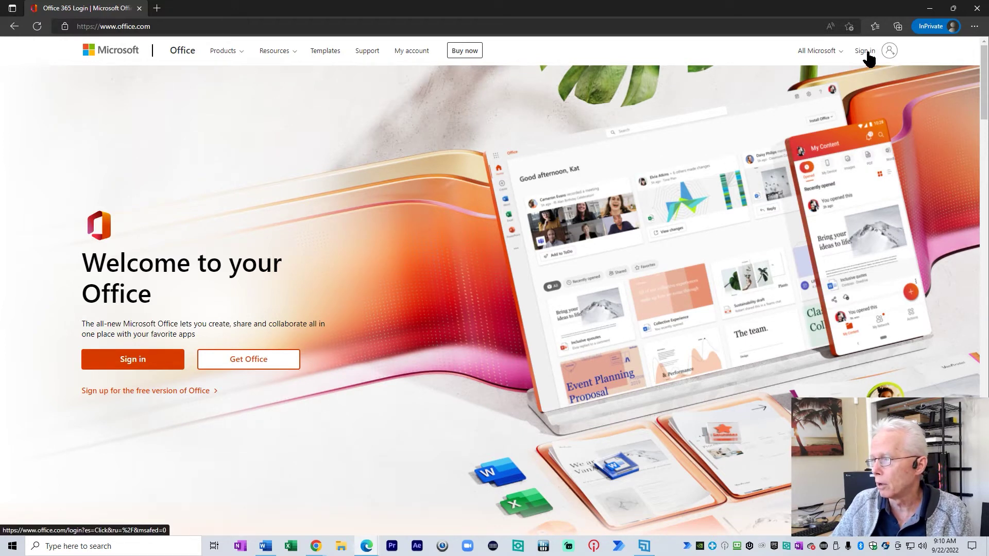
Choose Sign in on Office, then follow 'Create one!' to start a new account.
left_click(890, 57)
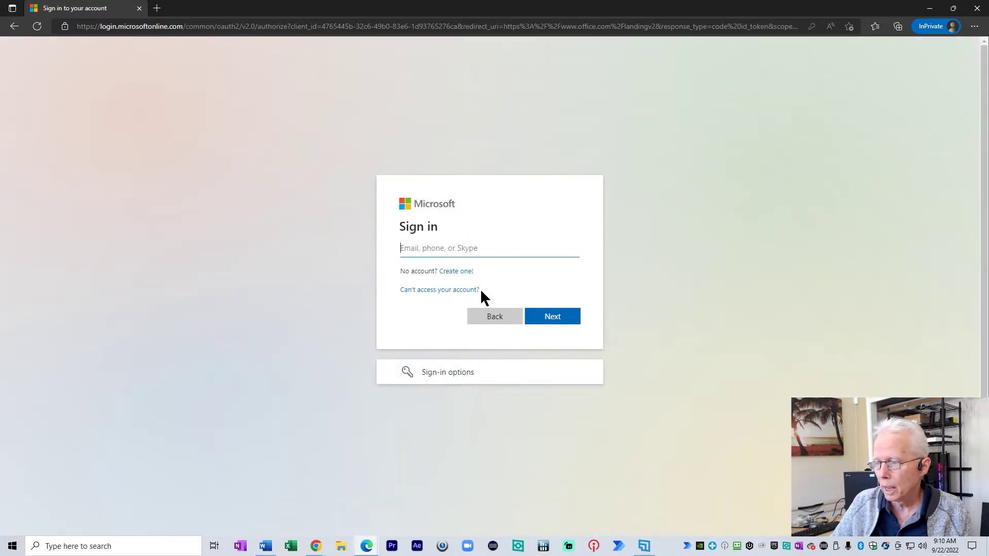
left_click(459, 272)
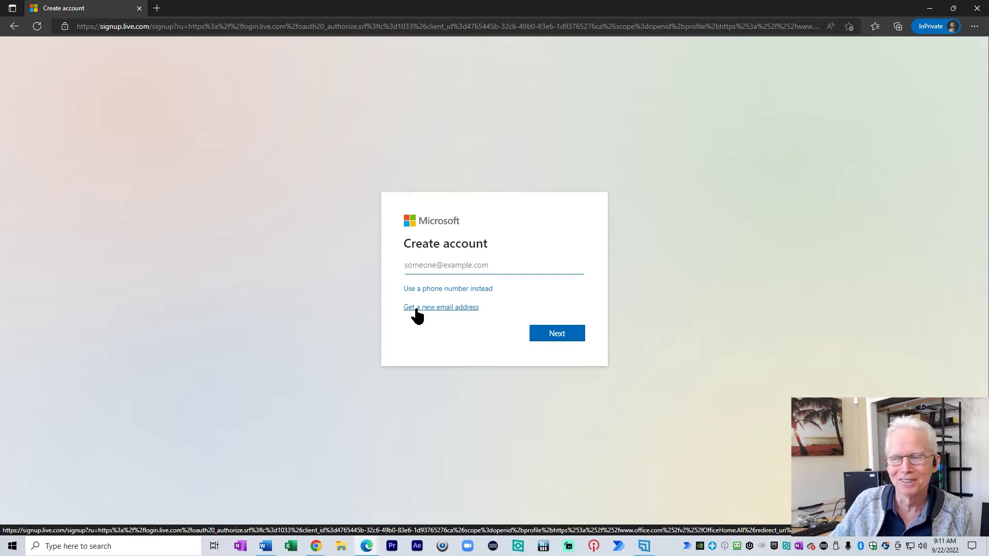
left_click(456, 308)
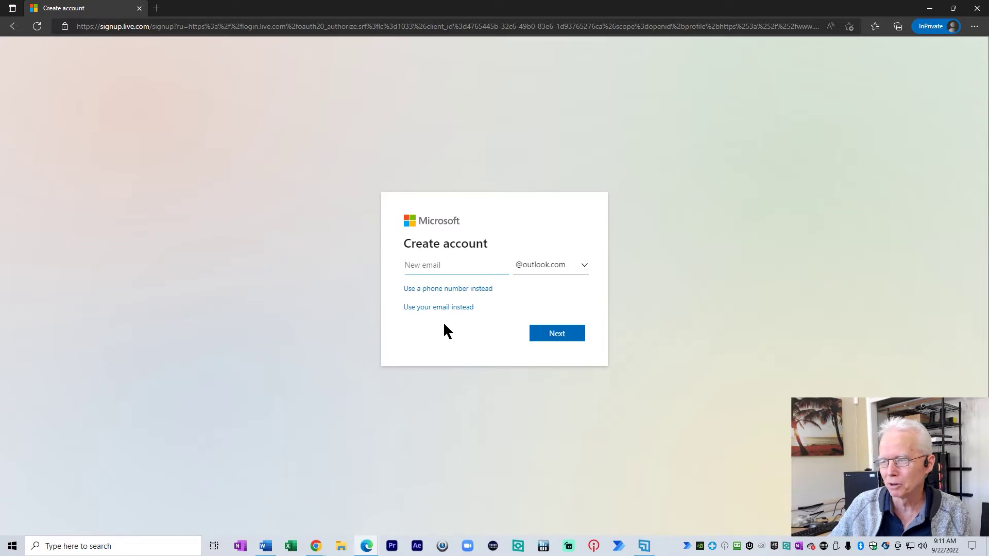
left_click(585, 266)
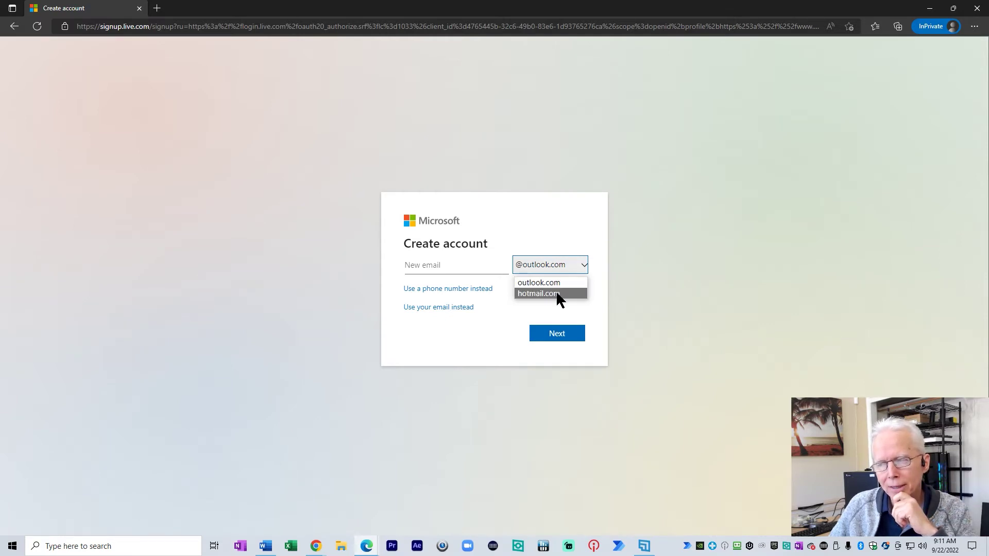
left_click(520, 282)
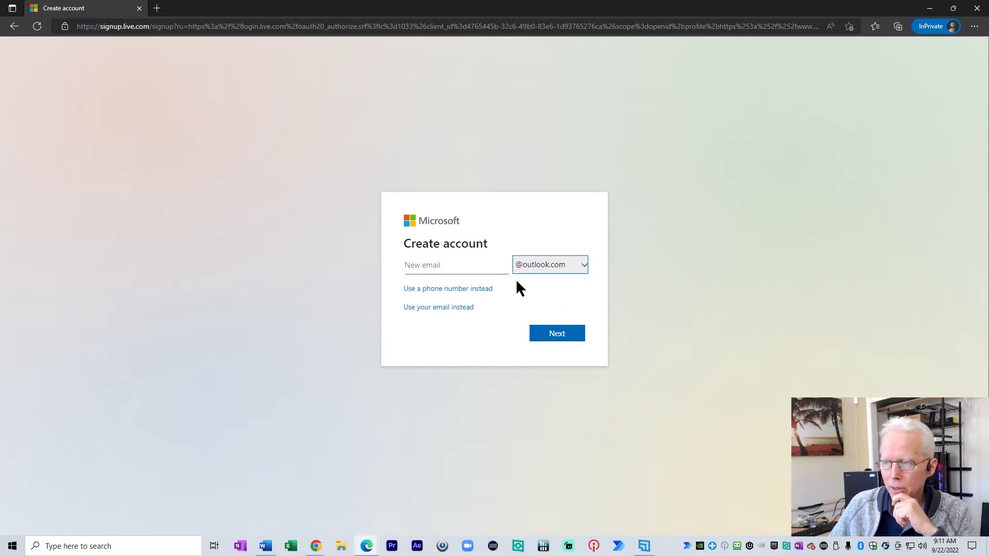
left_click(470, 267)
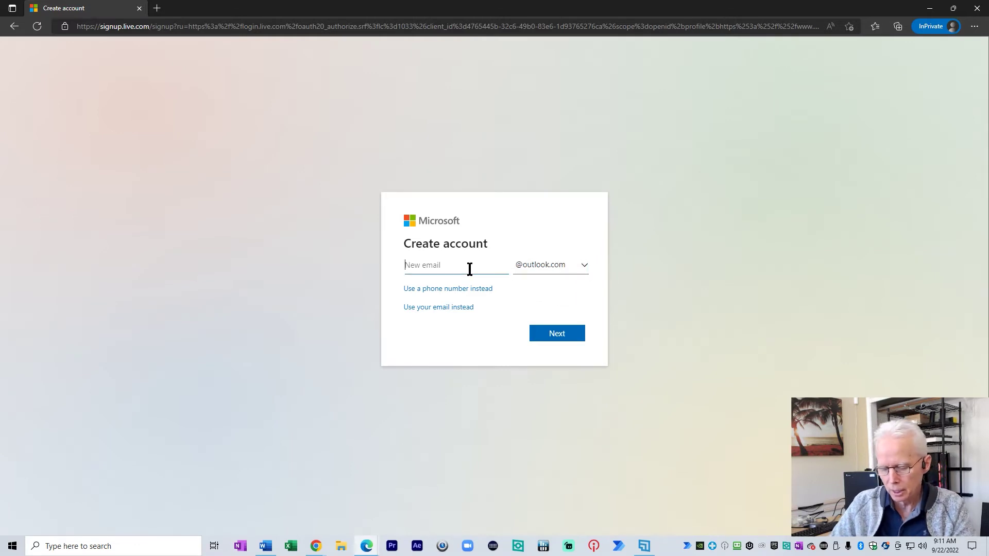
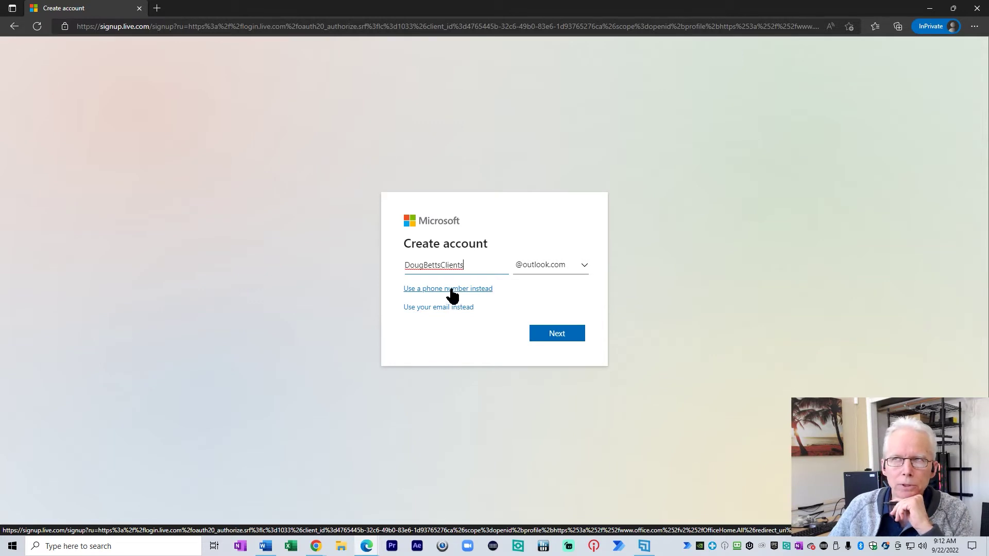
left_click(552, 335)
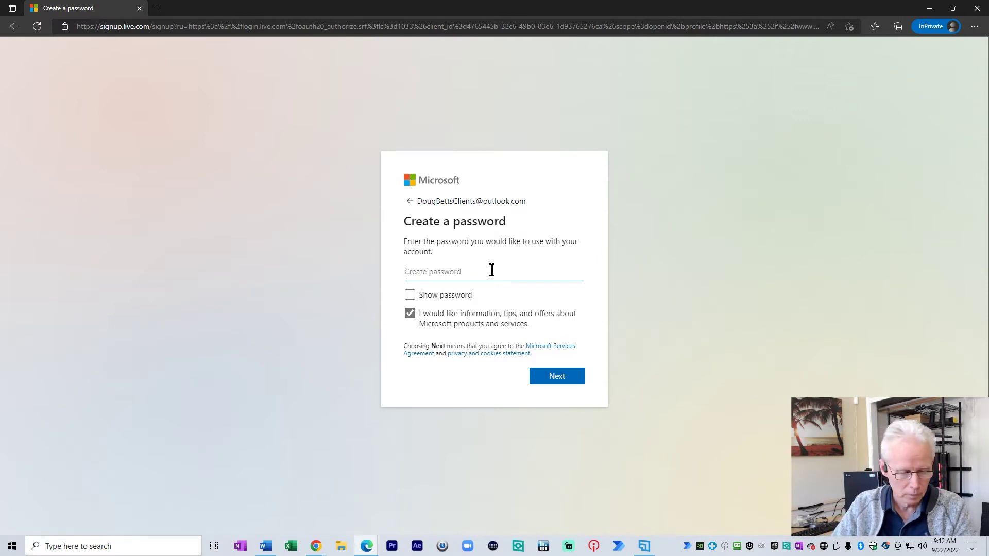
Enter a 16-character masked password for the new account, then switch to Chrome.
type("•••••••")
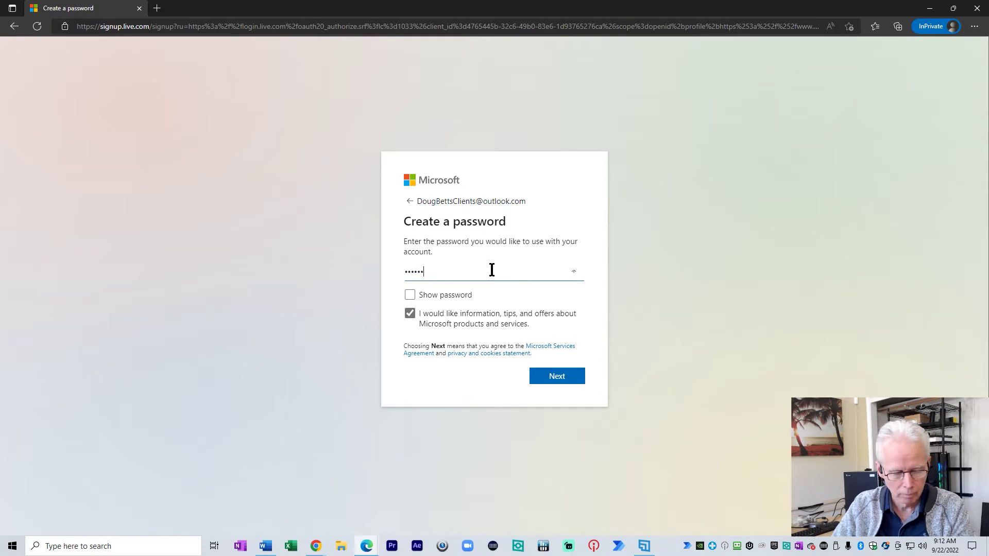
type("•••••••••")
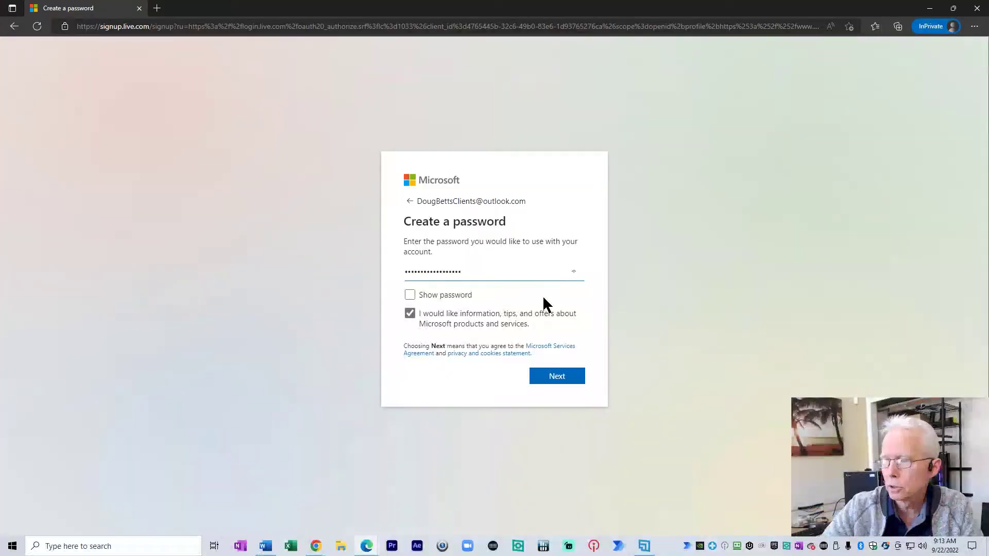
key("alt+Tab")
key("alt+Tab")
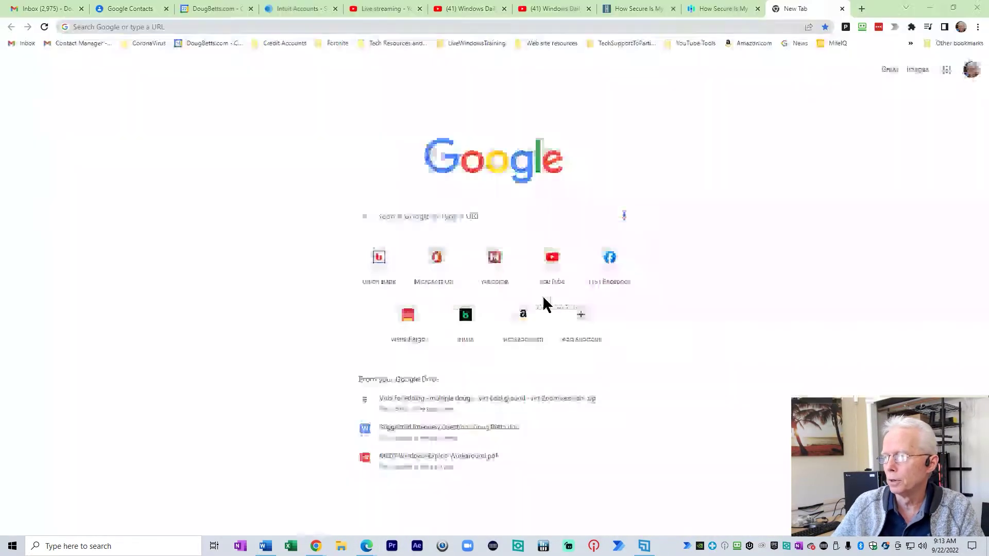
Test a replacement password in Security.org's checker, rated 7 quadrillion years, then return to Edge.
left_click(723, 9)
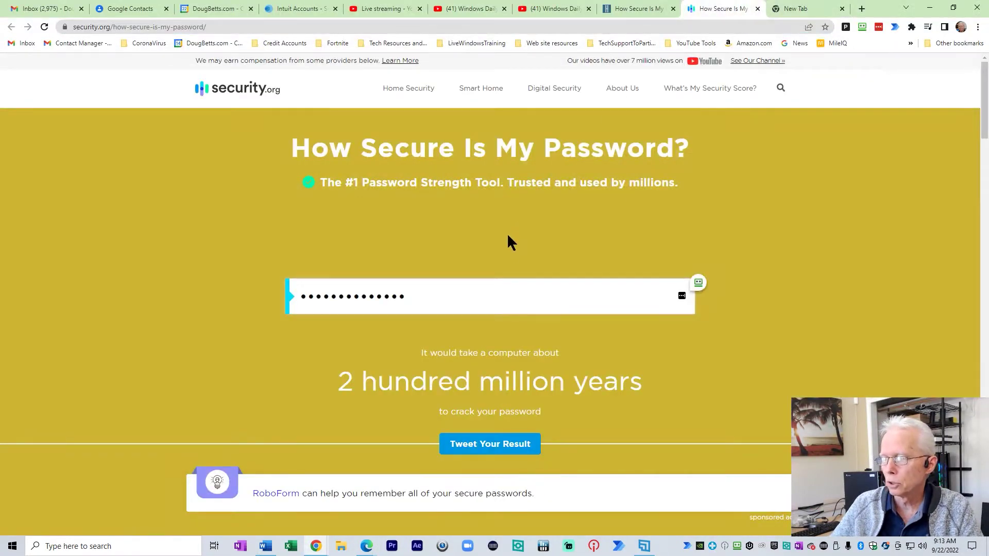
key("ctrl+a")
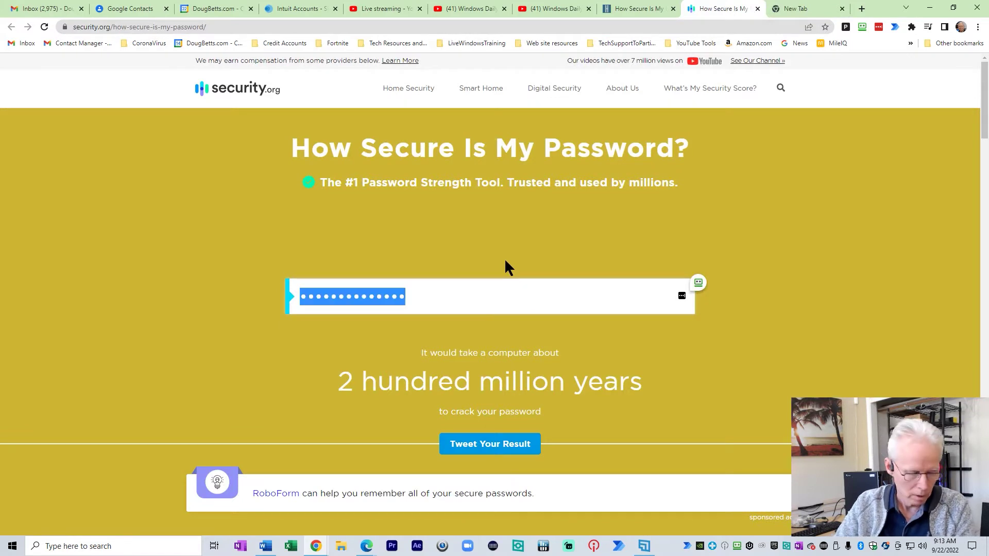
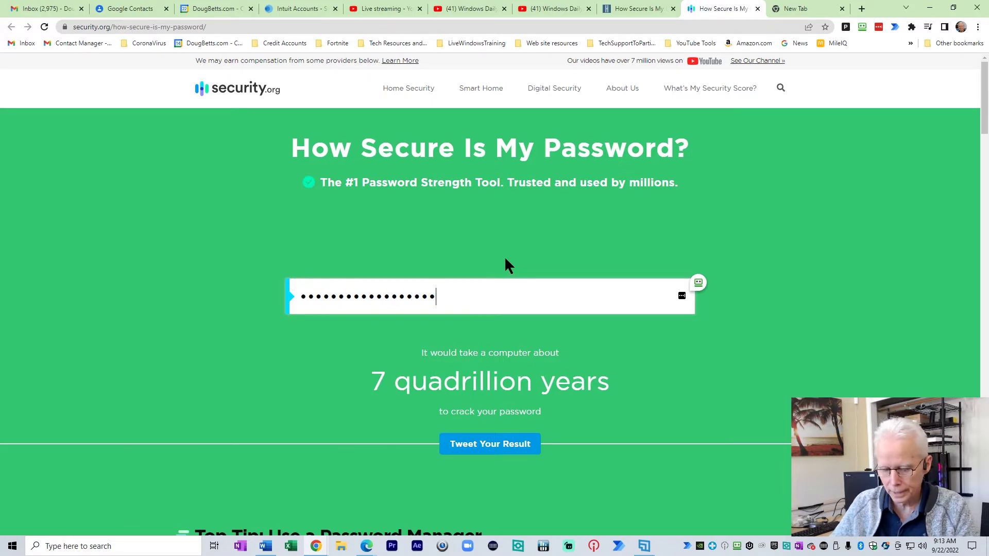
key("alt+Tab")
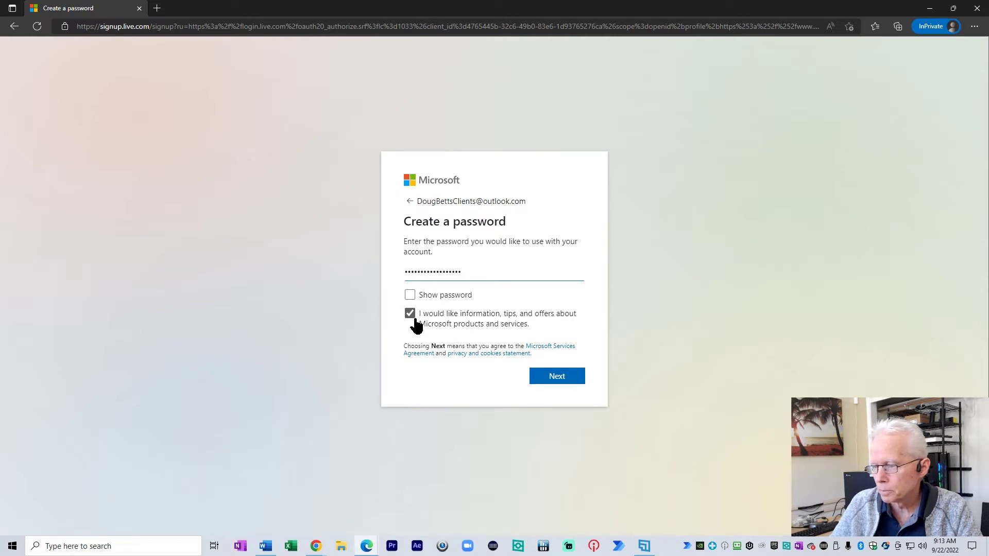
Submit the chosen password on the Create a password page to reach the robot check.
left_click(559, 377)
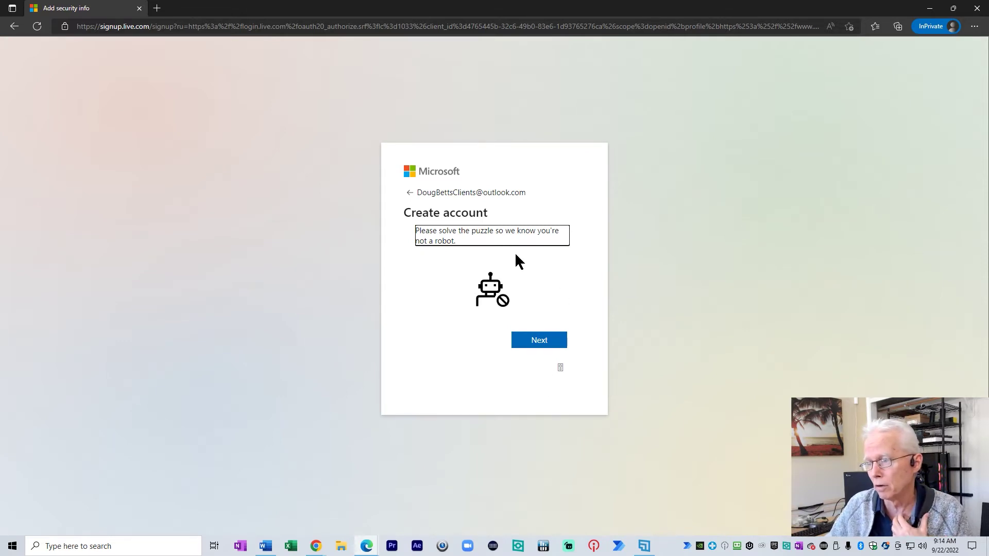
Start the verification puzzle, get a fresh round, and pick the upright cat image.
left_click(545, 344)
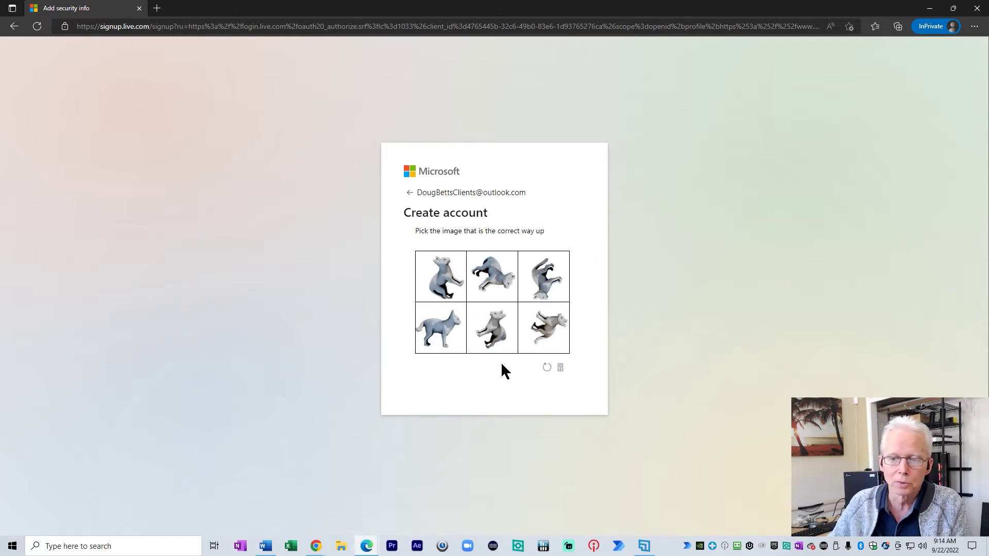
left_click(546, 367)
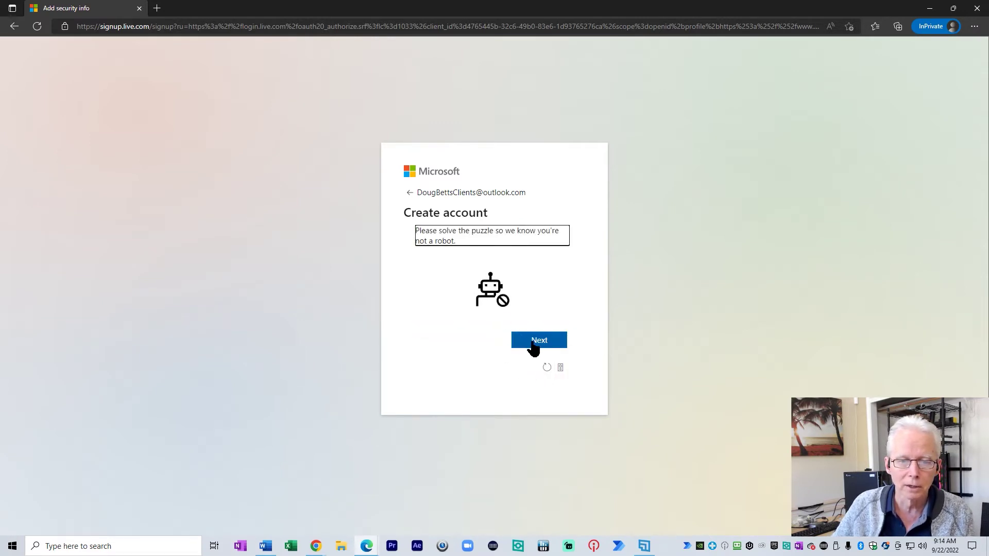
left_click(532, 342)
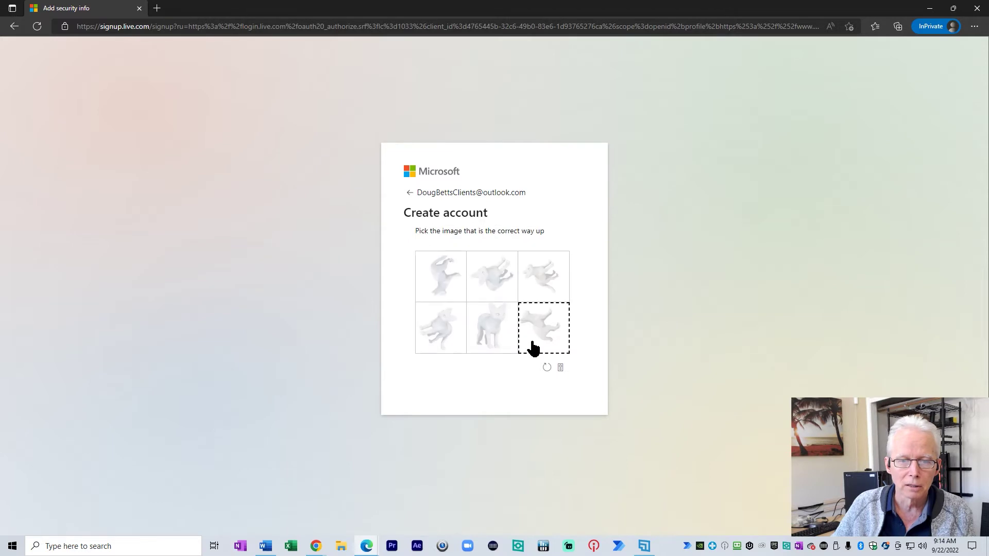
left_click(495, 351)
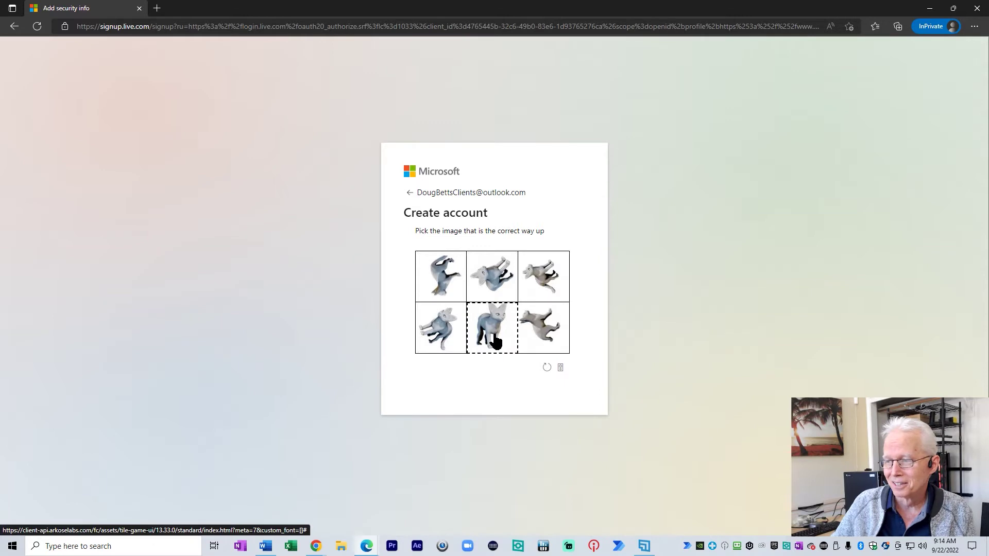
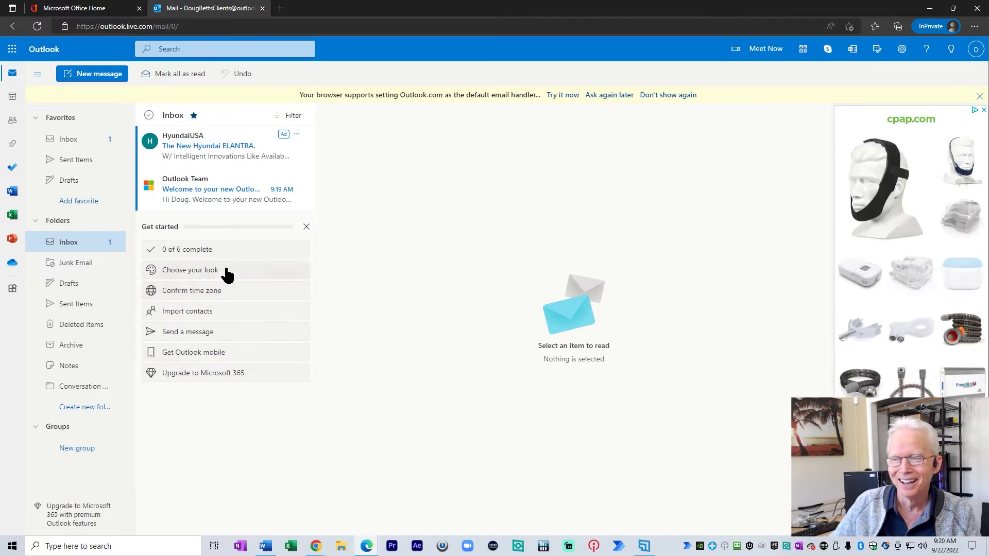
Open the Outlook Team welcome message; the sponsored Hyundai Elantra ad row opens in new tabs.
left_click(191, 160)
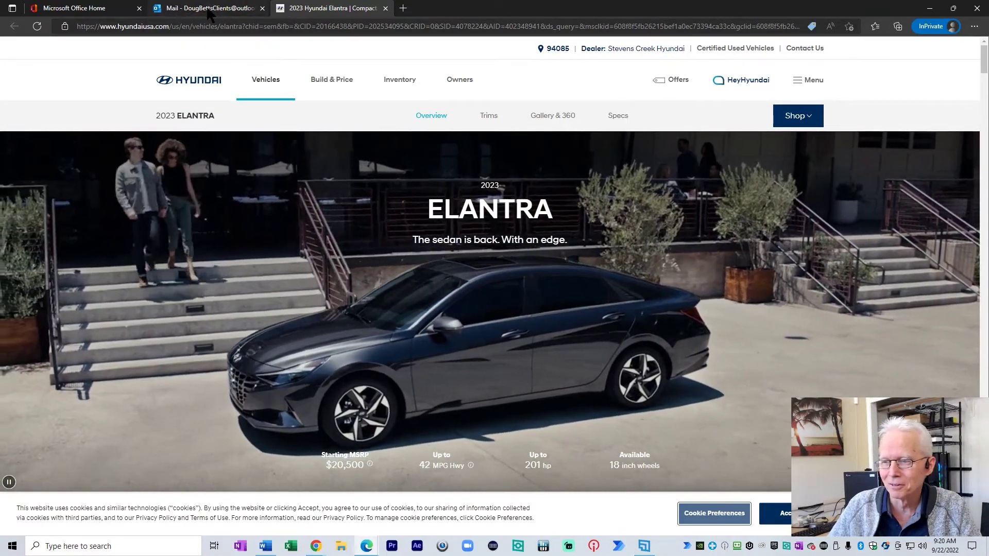
left_click(211, 13)
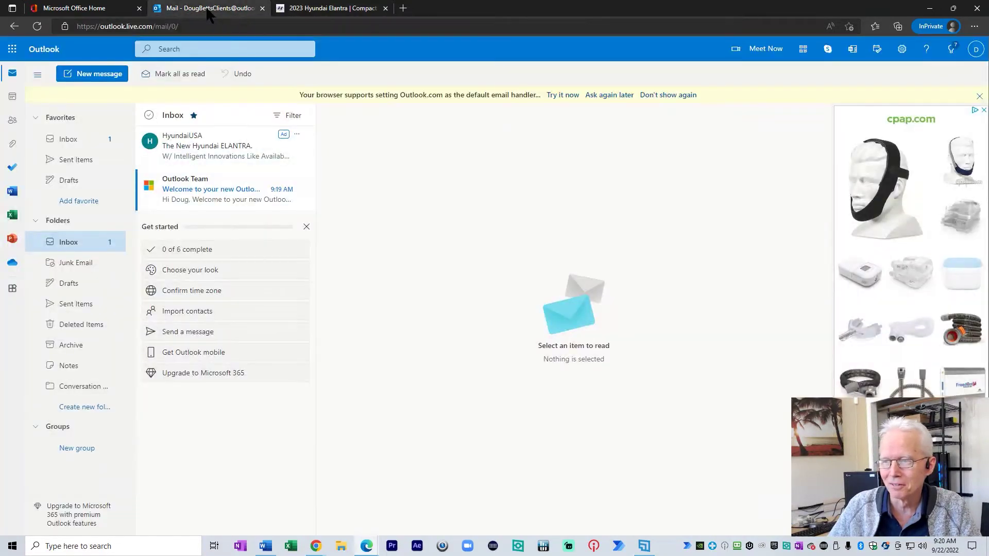
left_click(210, 193)
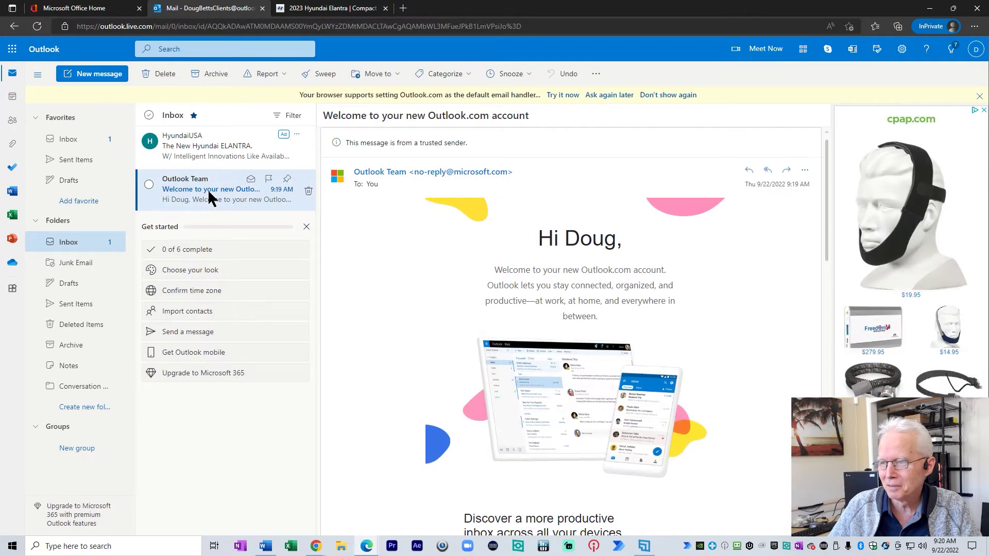
left_click(195, 156)
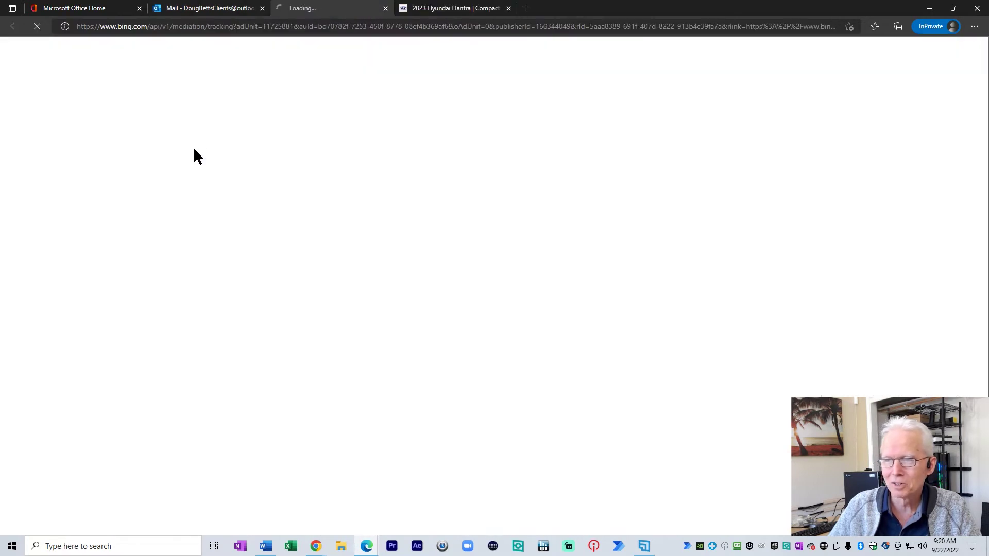
Switch from the Hyundai Elantra ad tab back to the Outlook Mail tab.
left_click(204, 8)
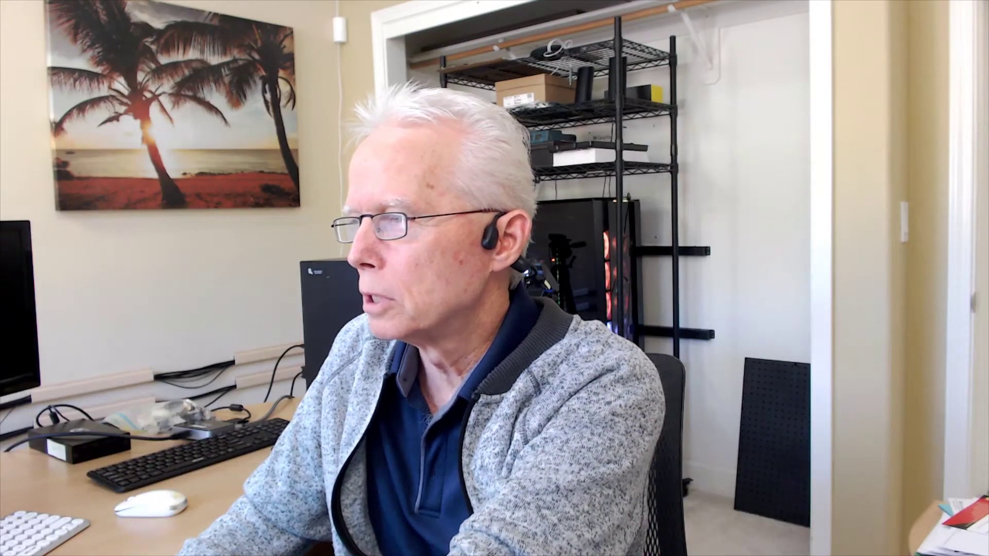
Open My Microsoft account from the profile avatar menu at the top right.
left_click(976, 51)
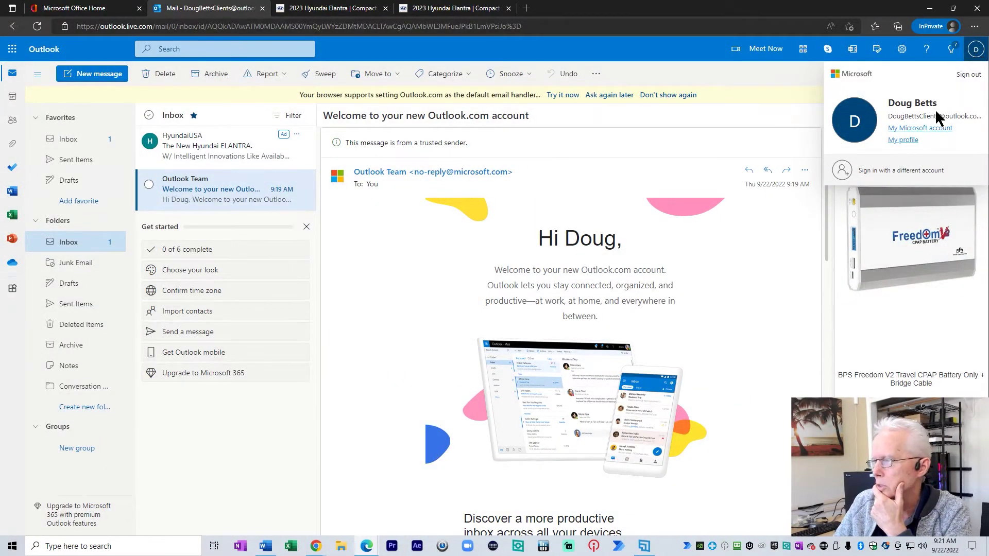
left_click(922, 128)
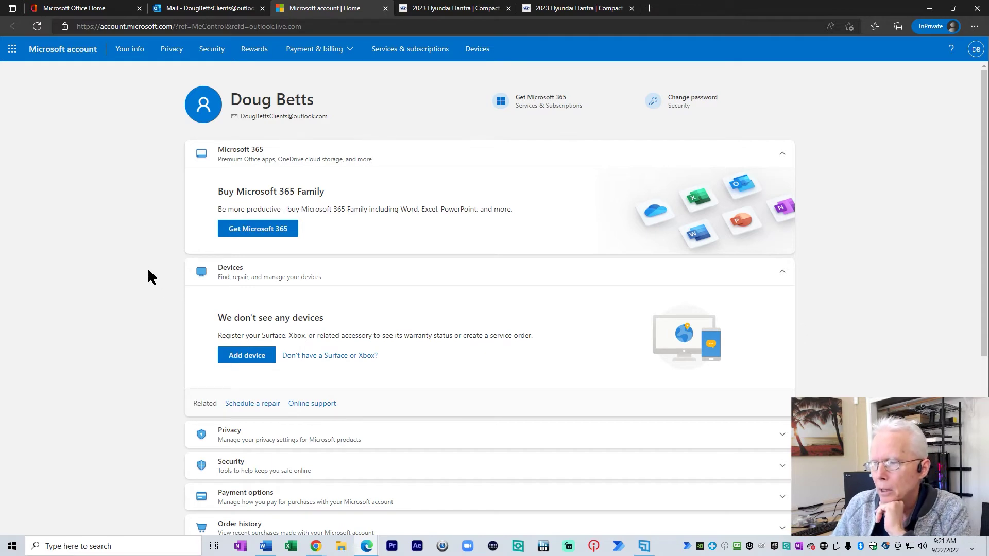
Expand the Security card on the account home page and open Additional security options.
scroll(198, 372, "down", 1)
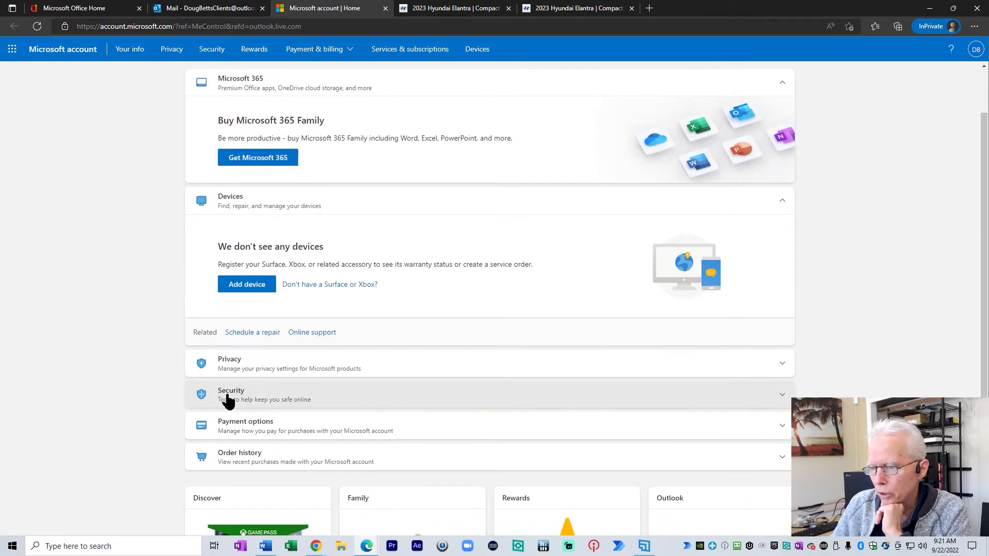
left_click(236, 400)
scroll(237, 400, "down", 4)
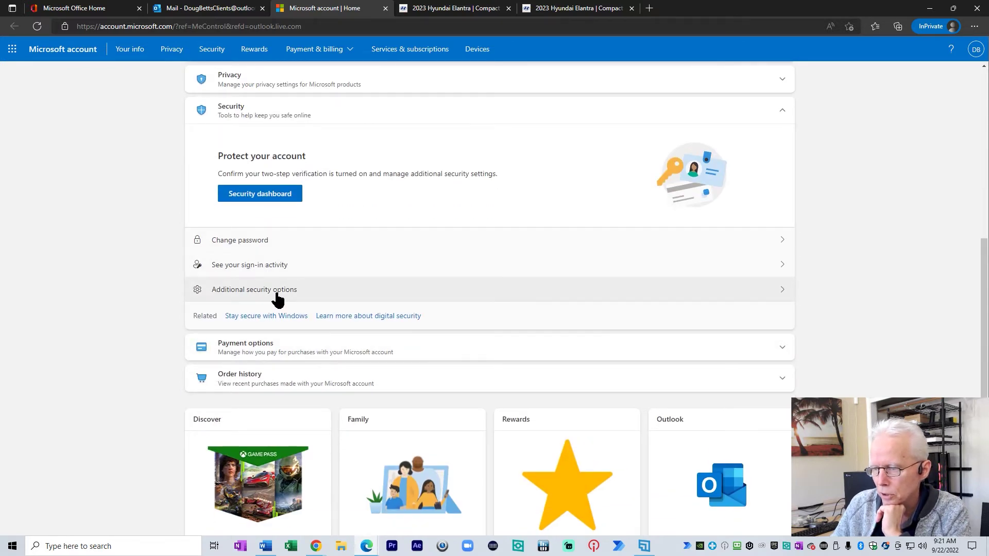
left_click(275, 290)
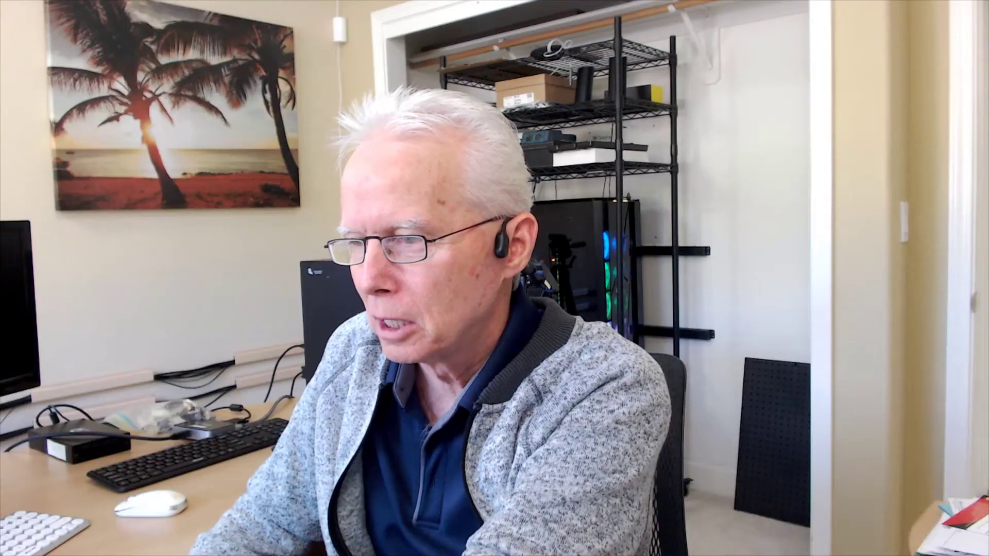
Pick 'A phone number' as the security info type and begin entering its last 4 digits.
left_click(577, 303)
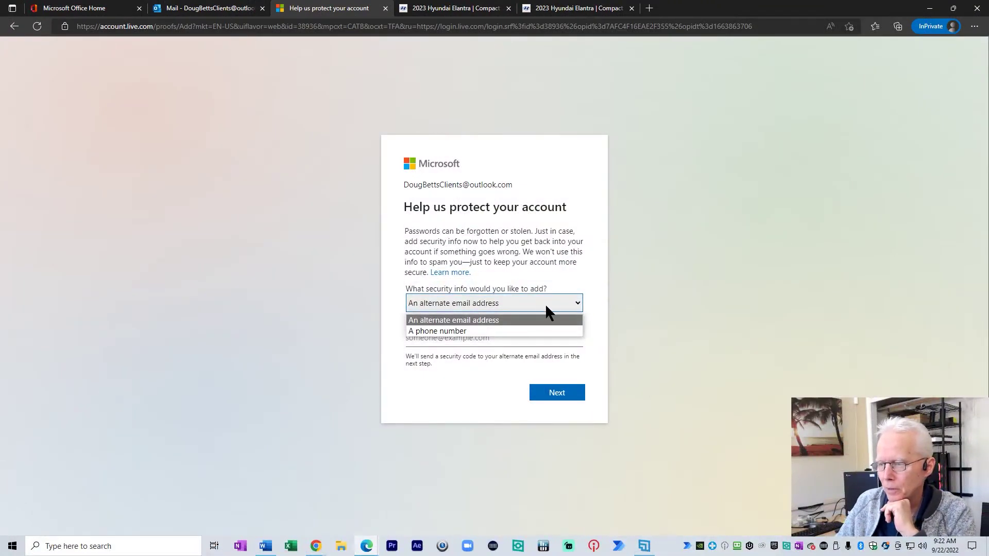
left_click(473, 331)
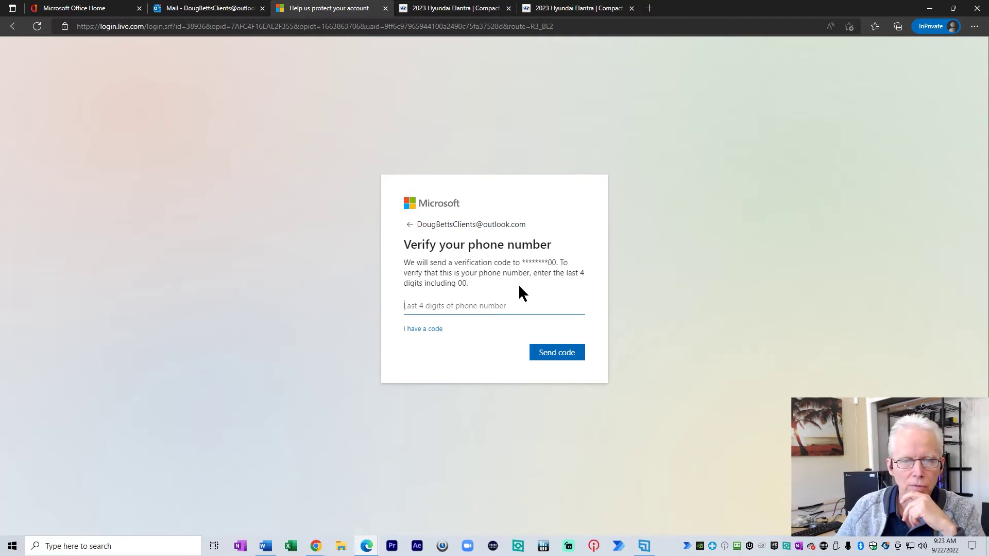
left_click(436, 305)
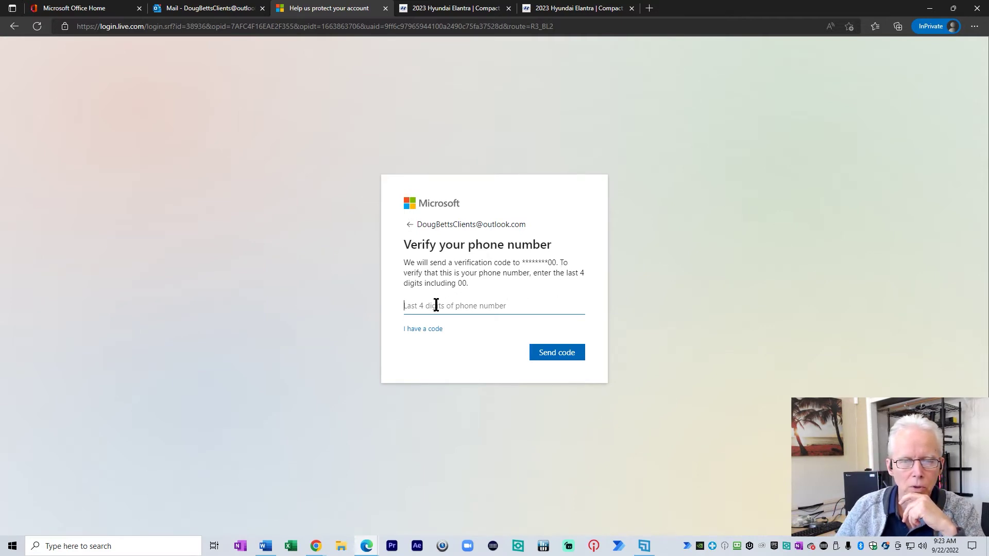
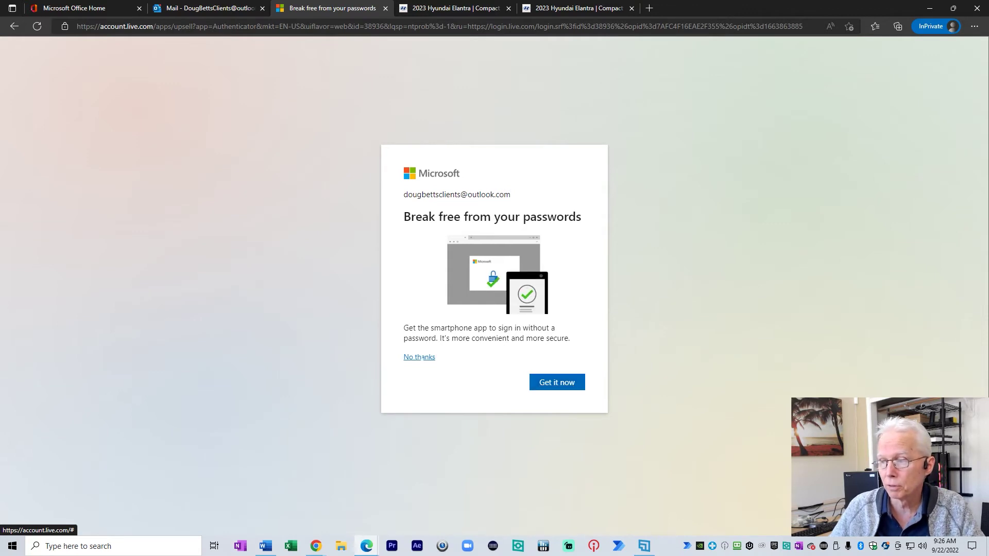
Decline the smartphone sign-in app offer and start turning on two-step verification from the Security page.
left_click(421, 359)
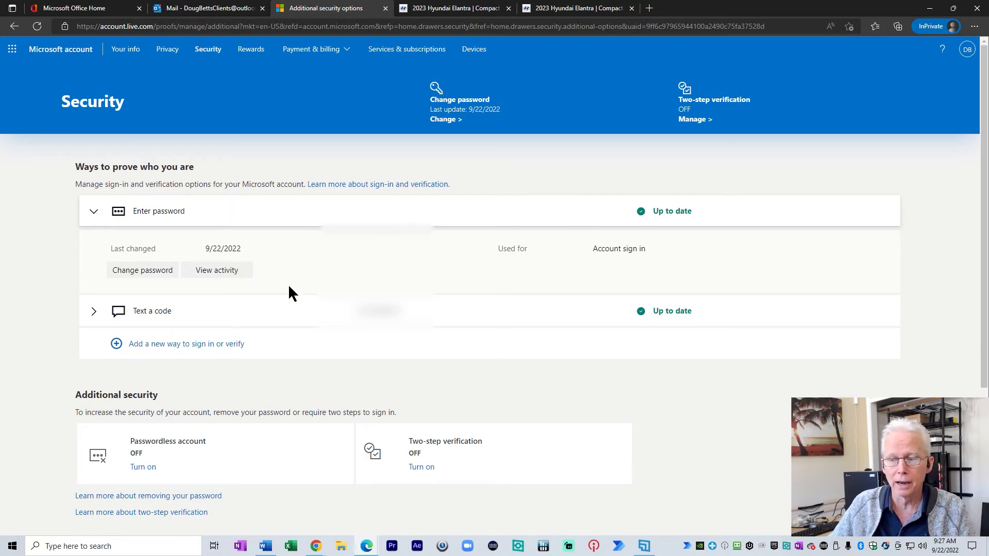
scroll(286, 298, "down", 2)
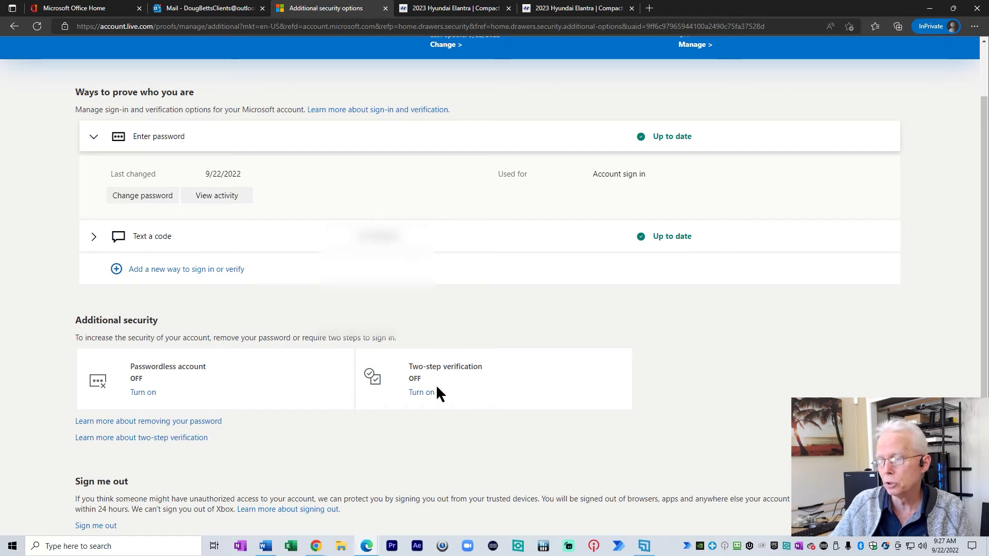
left_click(424, 394)
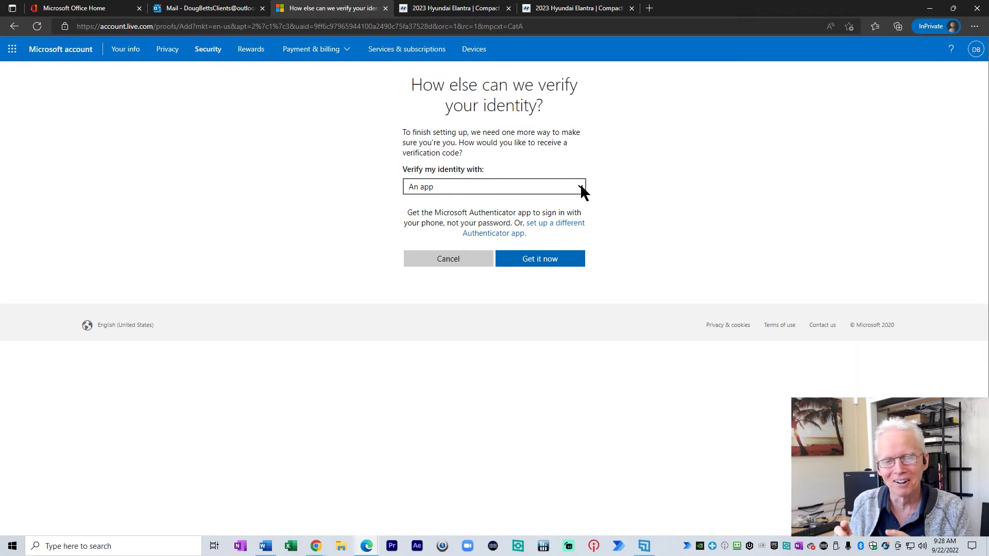
Choose 'A phone number' as the verification method with United States (+1), leaving the number field empty.
left_click(581, 188)
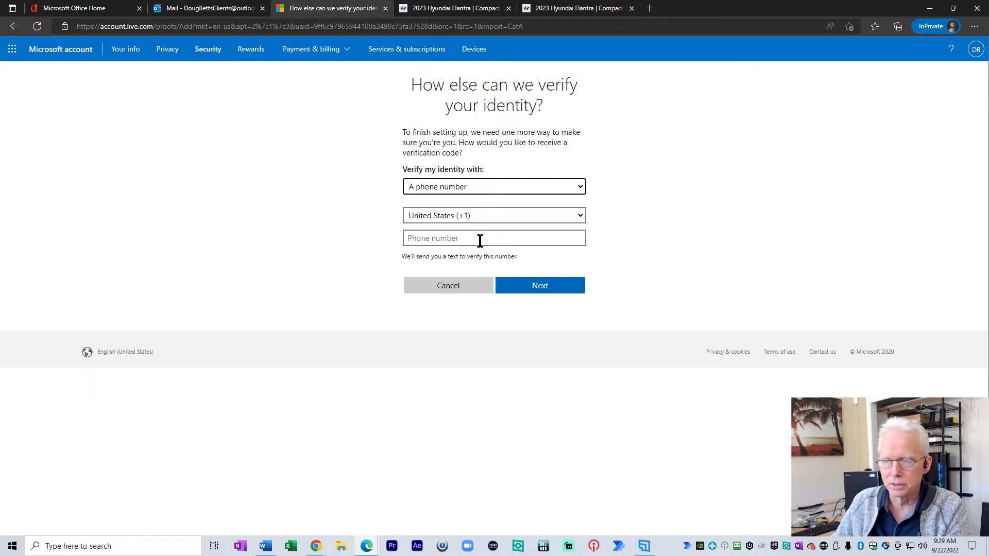
left_click(479, 240)
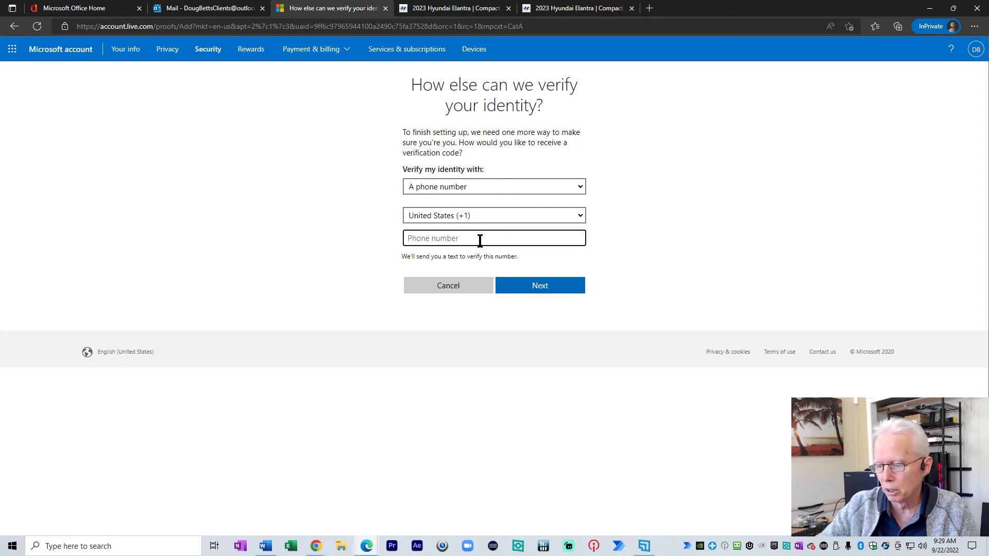
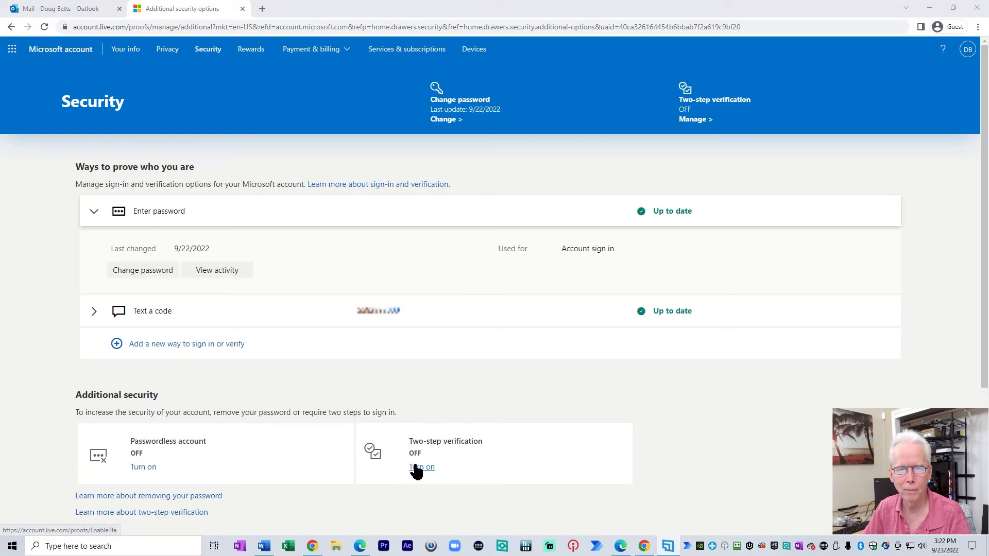
Turn on two-step verification from the Additional security options page to open its setup page.
left_click(427, 469)
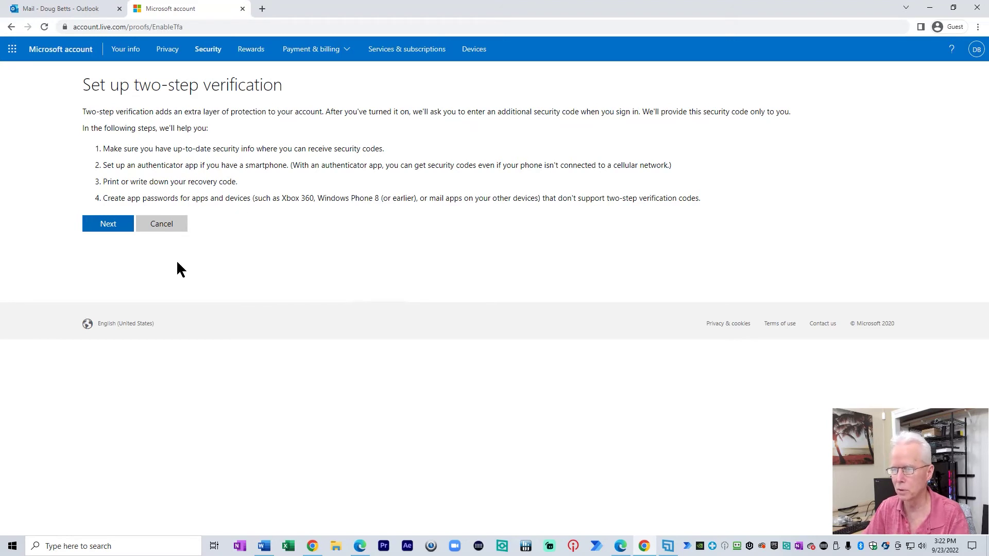
Continue past the 'Set up two-step verification' introduction page.
left_click(109, 229)
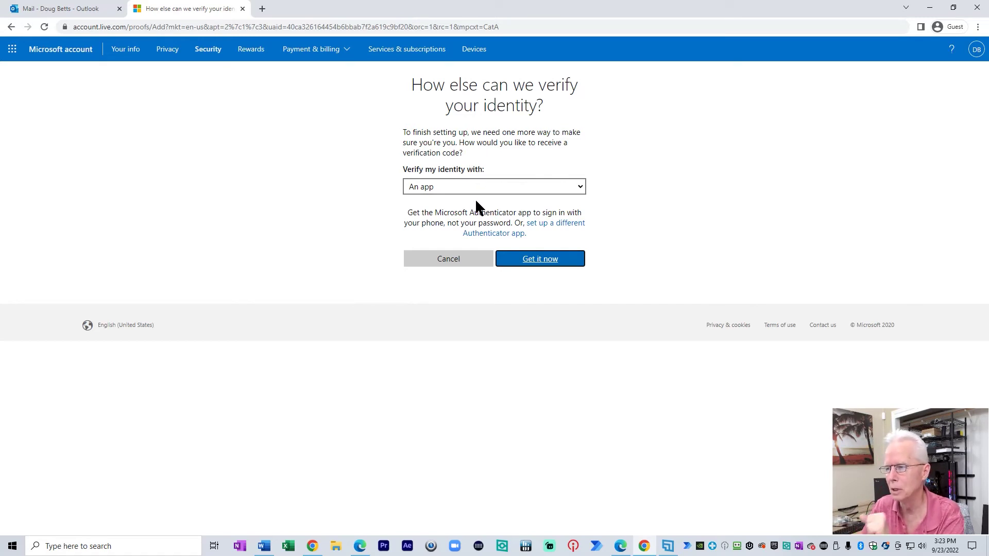
Choose 'An alternate email address' as the verification method and enter the alternate address.
left_click(581, 189)
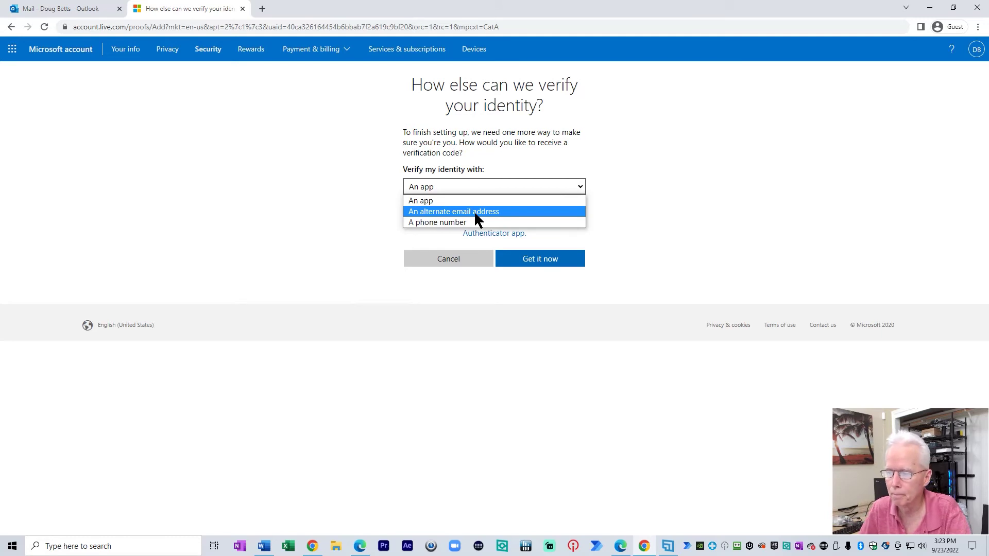
left_click(476, 212)
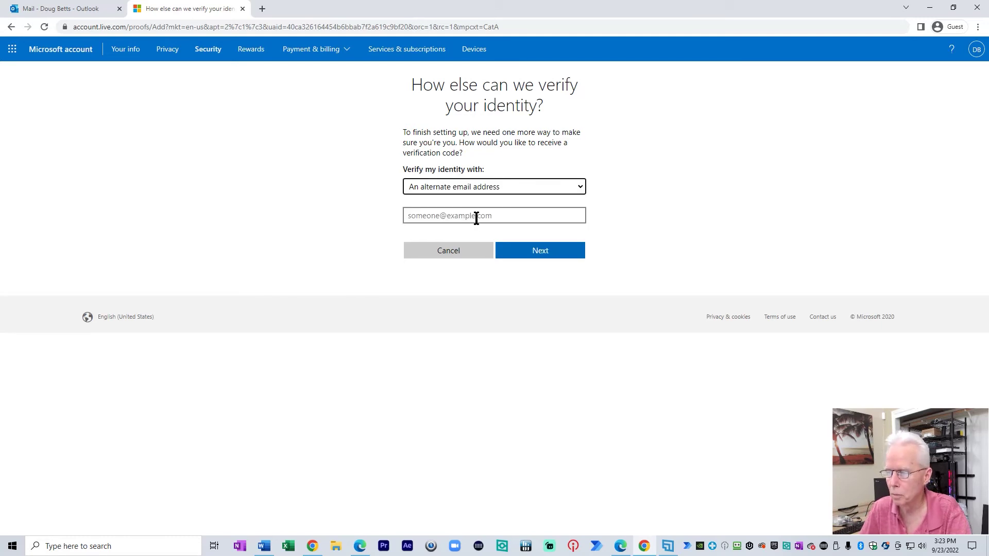
left_click(476, 216)
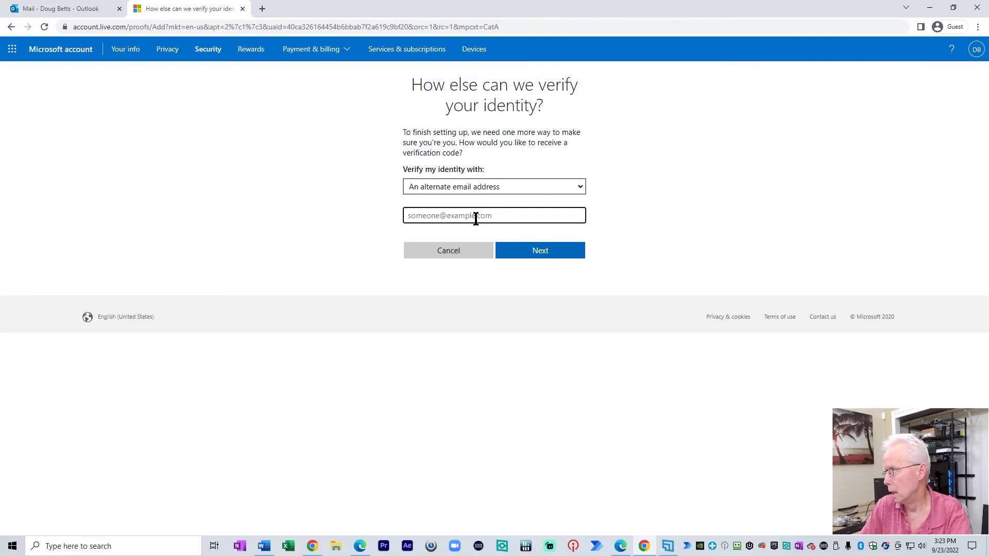
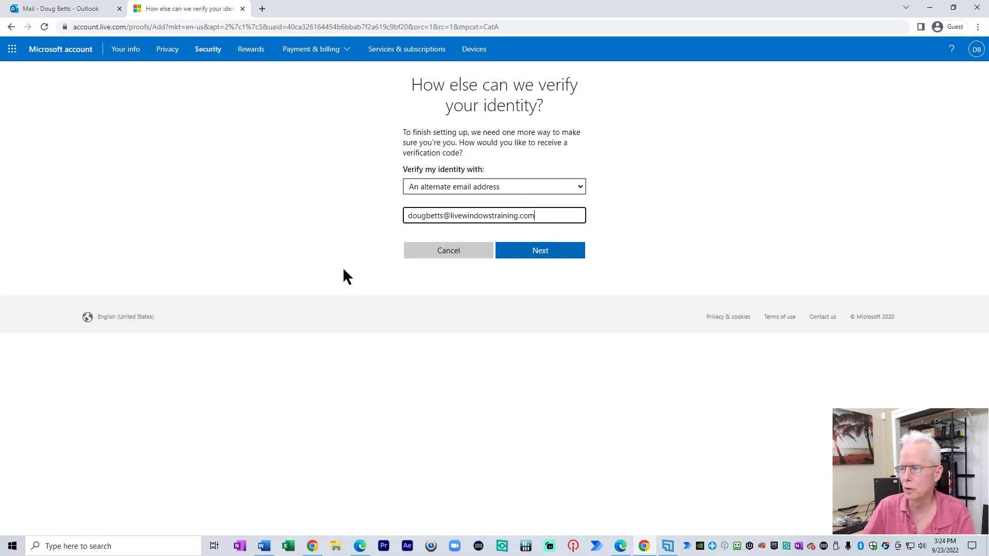
Submit the alternate email, then enter and confirm the emailed verification code.
left_click(540, 255)
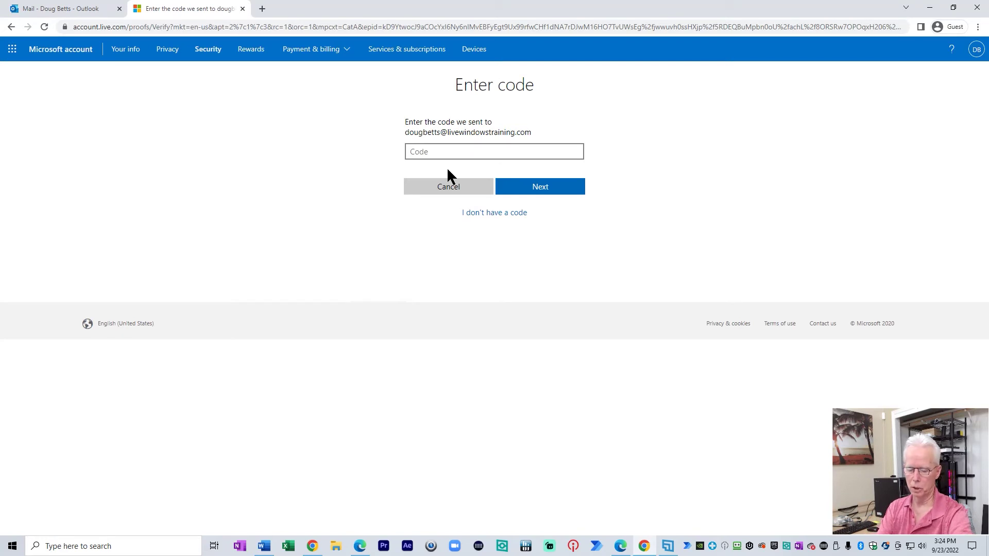
left_click(493, 150)
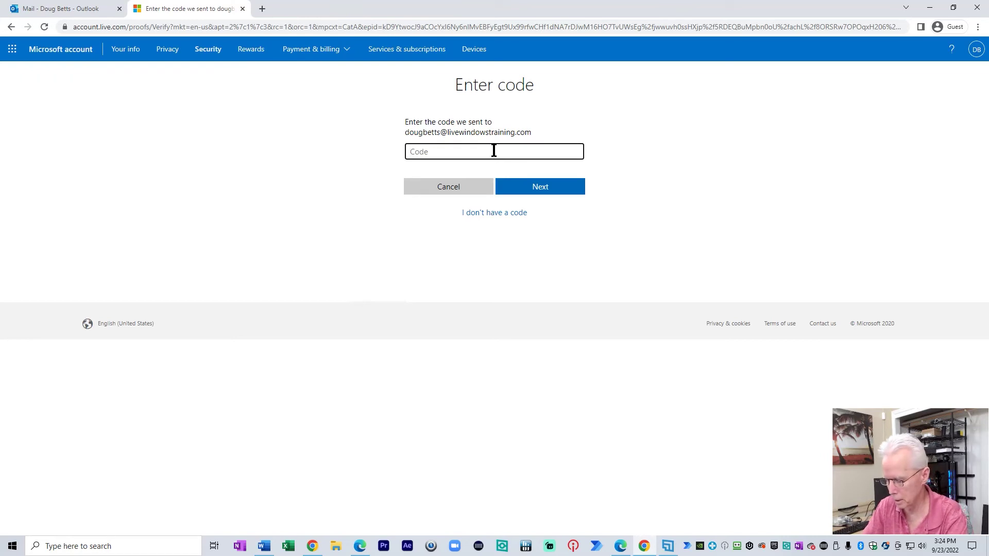
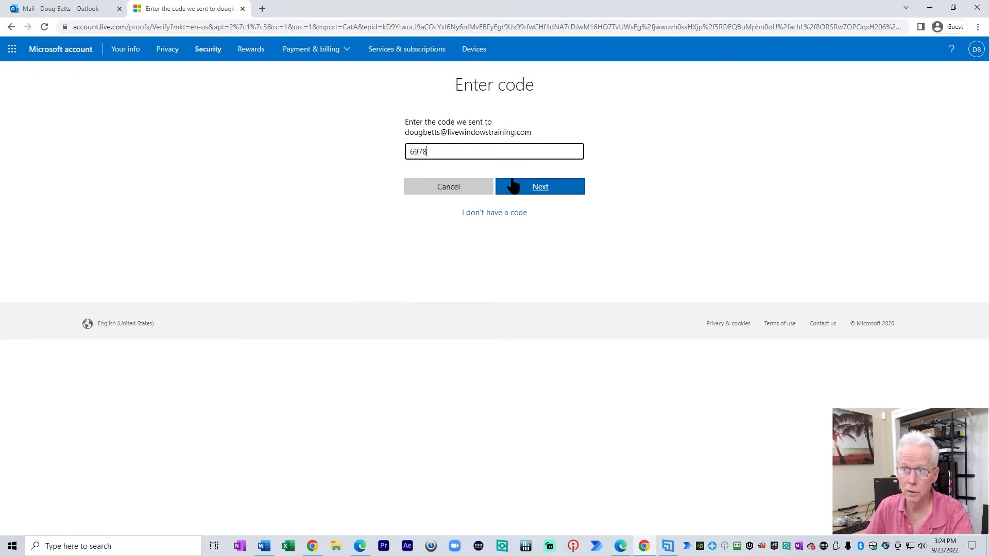
left_click(540, 195)
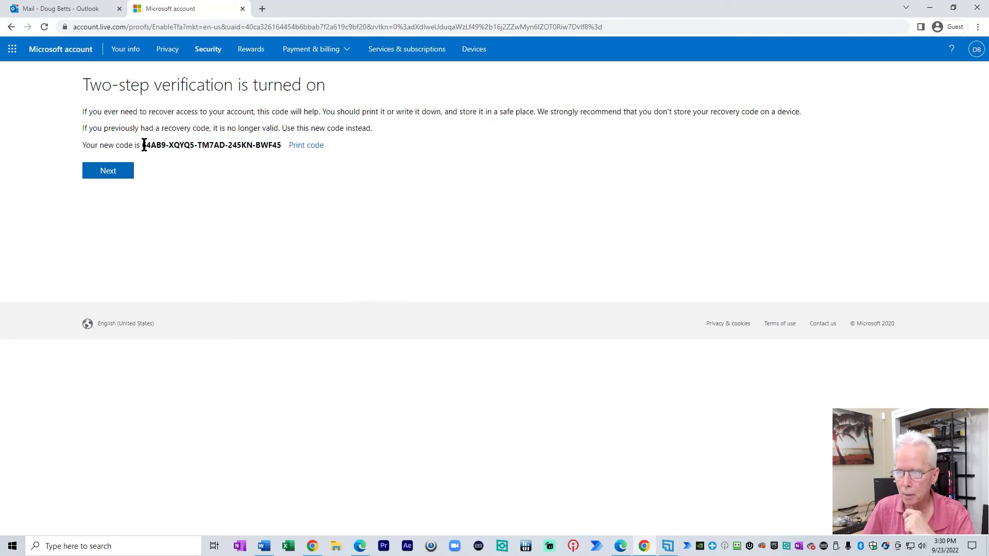
Select the new recovery code and switch over to RoboForm.
left_click_drag(142, 145, 280, 145)
key("ctrl+c")
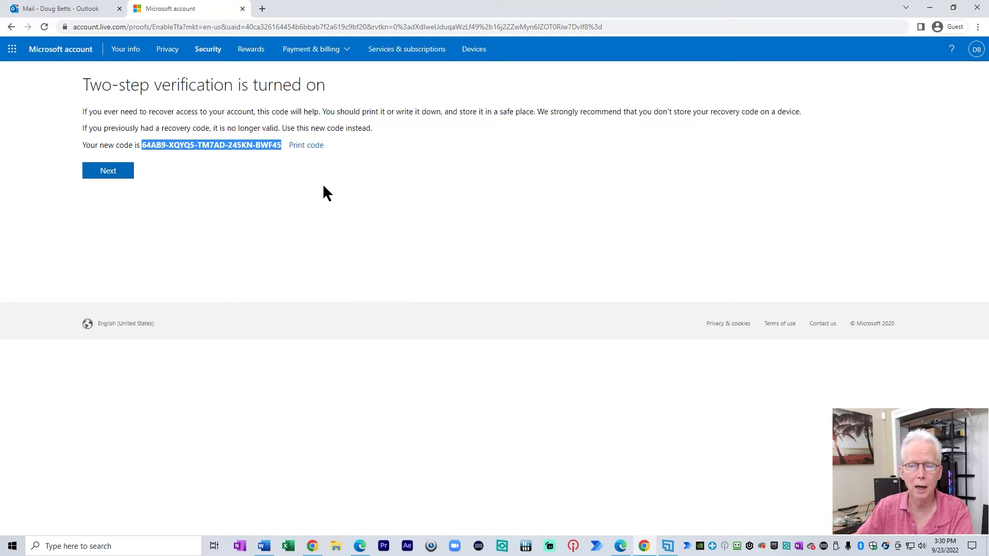
key("alt+Tab")
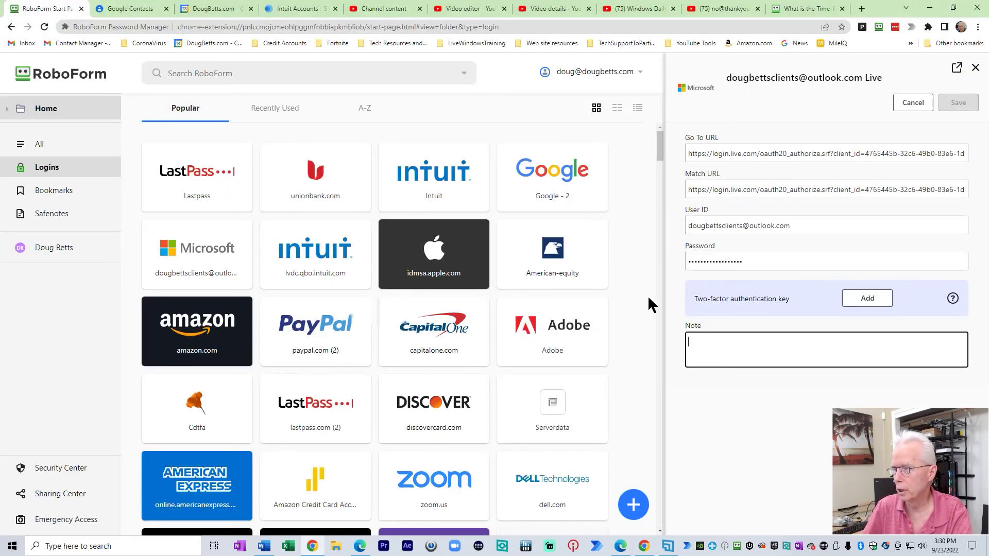
Paste the recovery code into the Microsoft login's Note, save it, and return to Chrome.
left_click(706, 349)
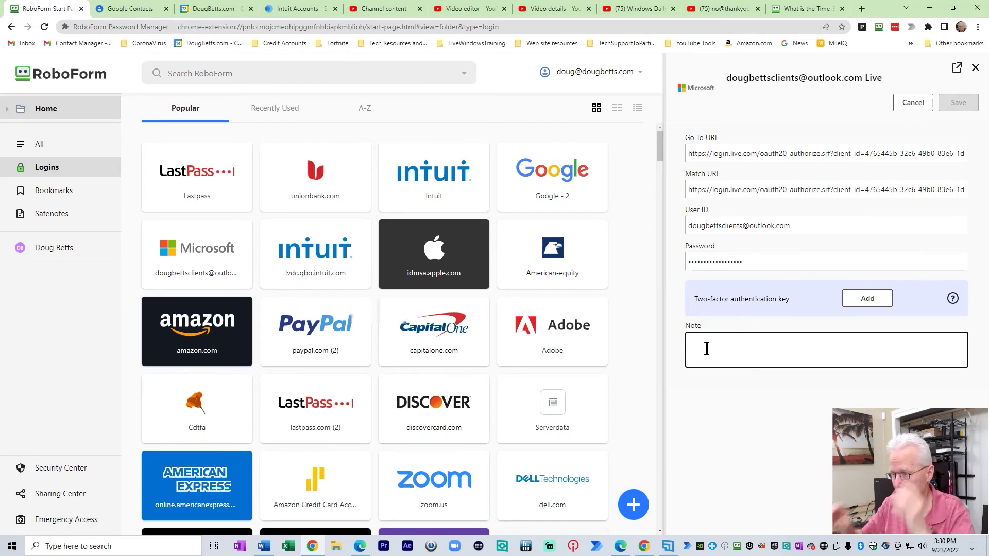
key("ctrl+v")
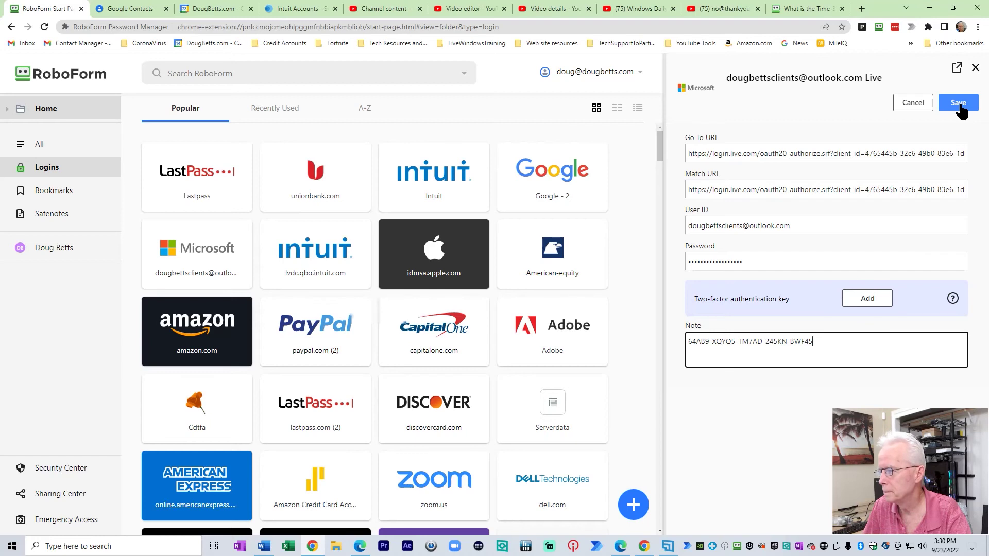
left_click(958, 103)
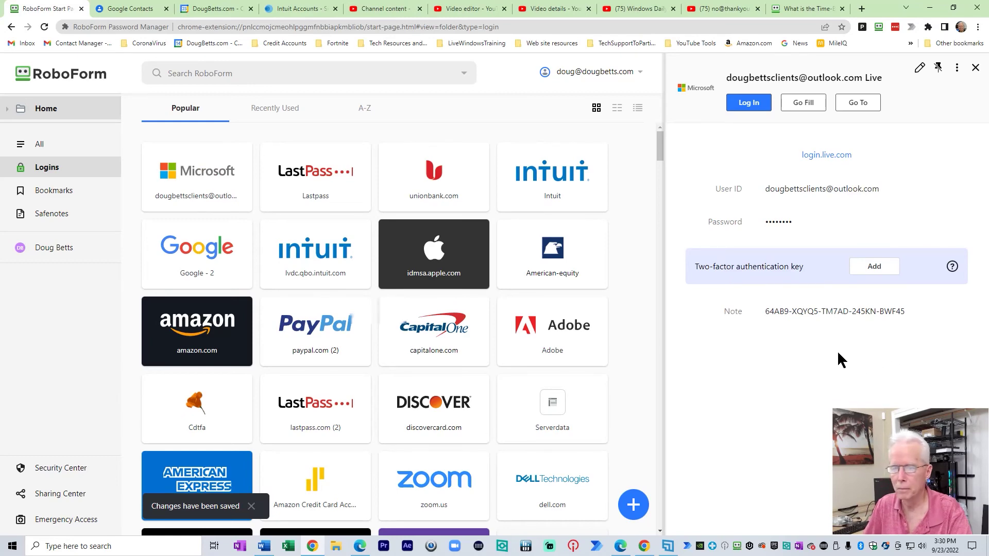
key("alt+Tab")
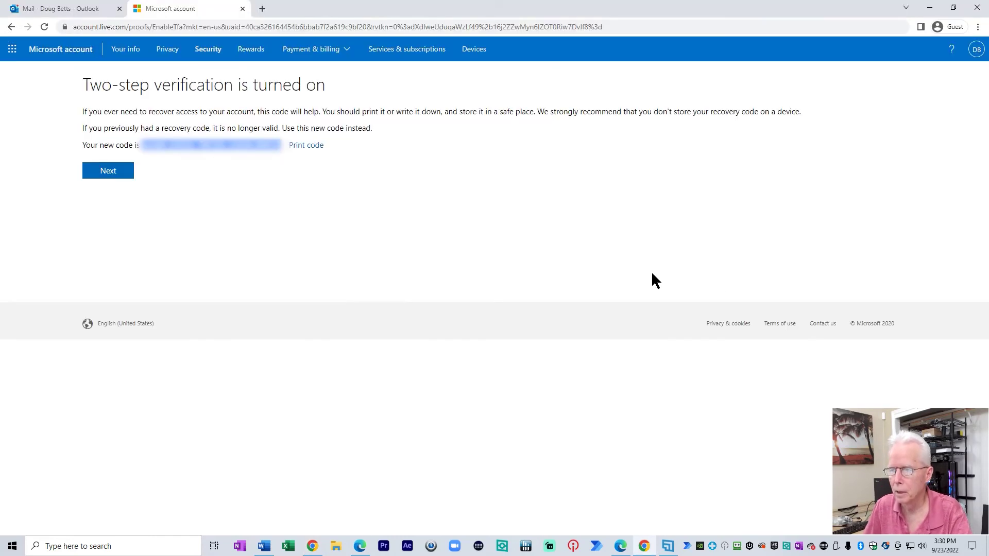
Continue past the recovery code page and skip the smartphone app password page.
left_click(105, 177)
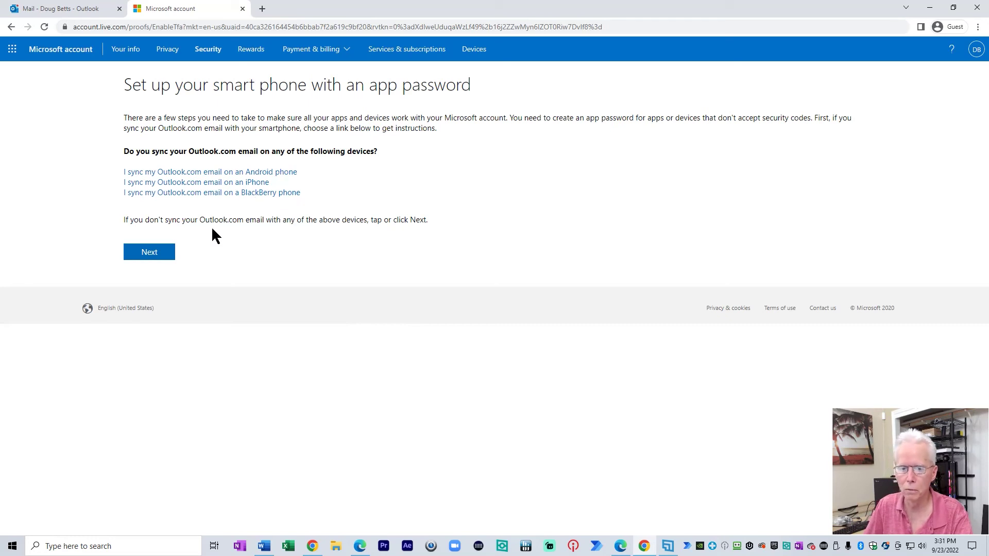
left_click(150, 255)
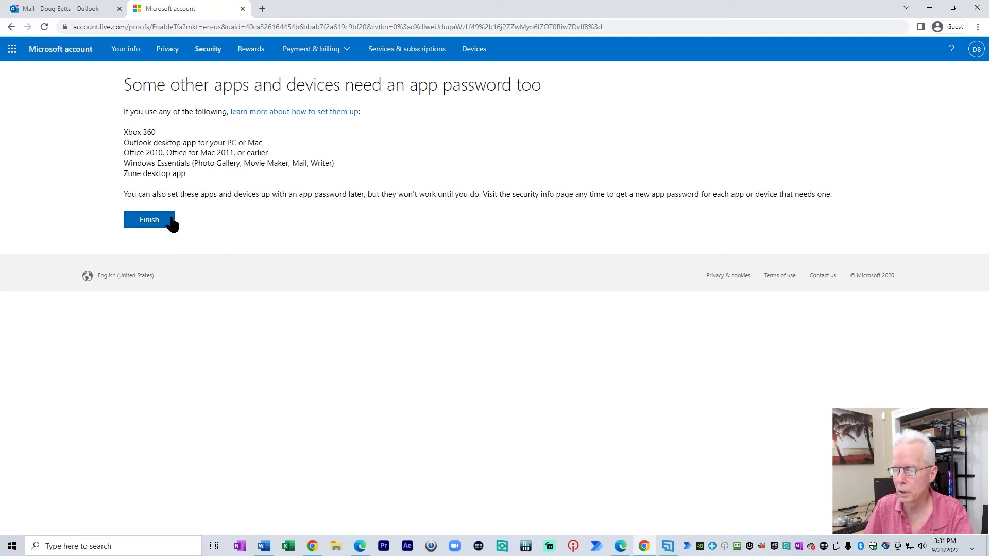
Finish the setup and briefly open and close the DB account menu on the Security page.
left_click(149, 220)
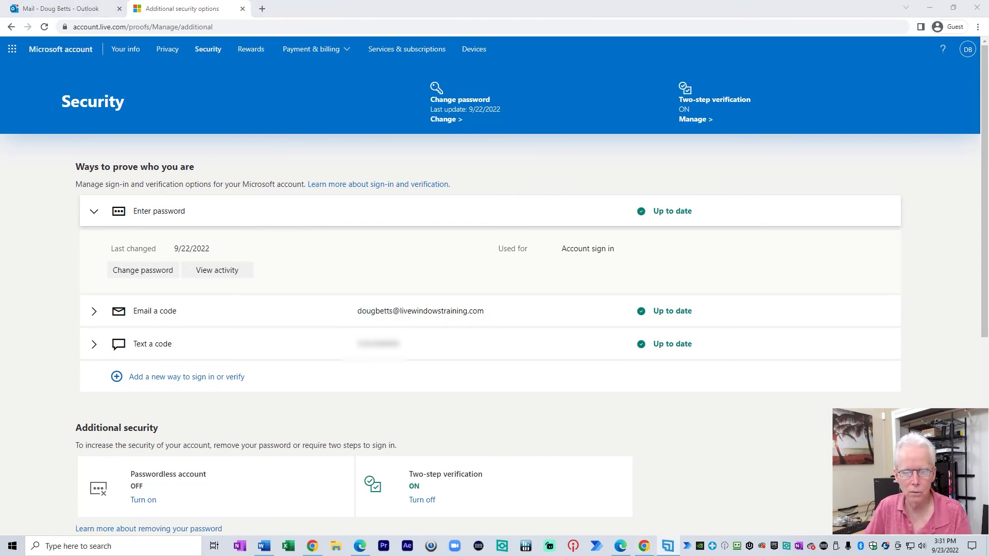
left_click(966, 52)
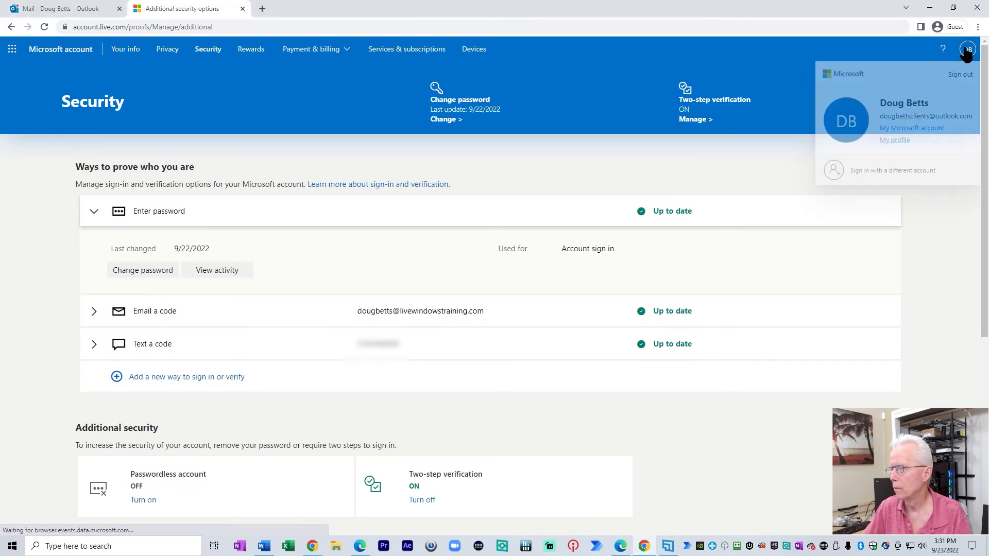
left_click(802, 82)
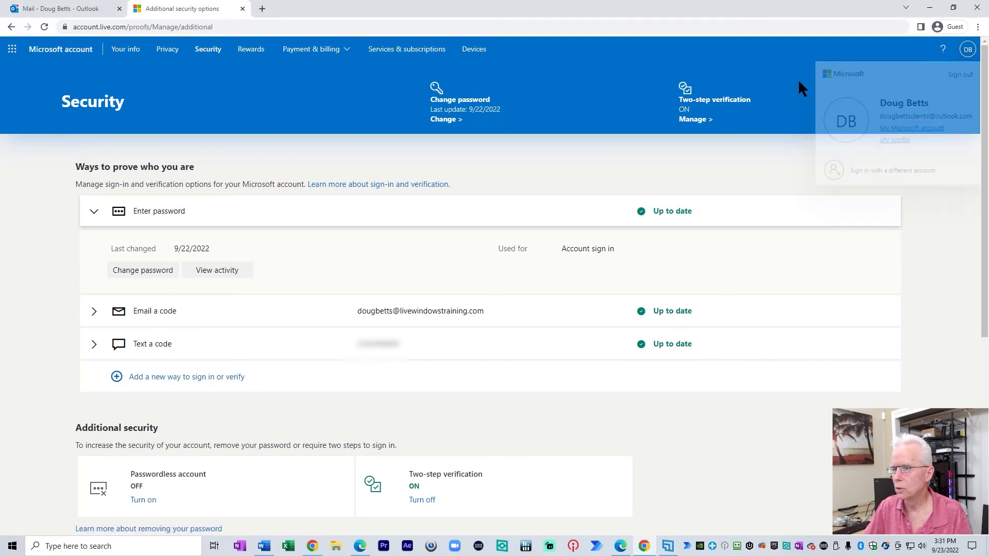
Close the security window and RoboForm's login details, then open a Guest browser window.
left_click(981, 11)
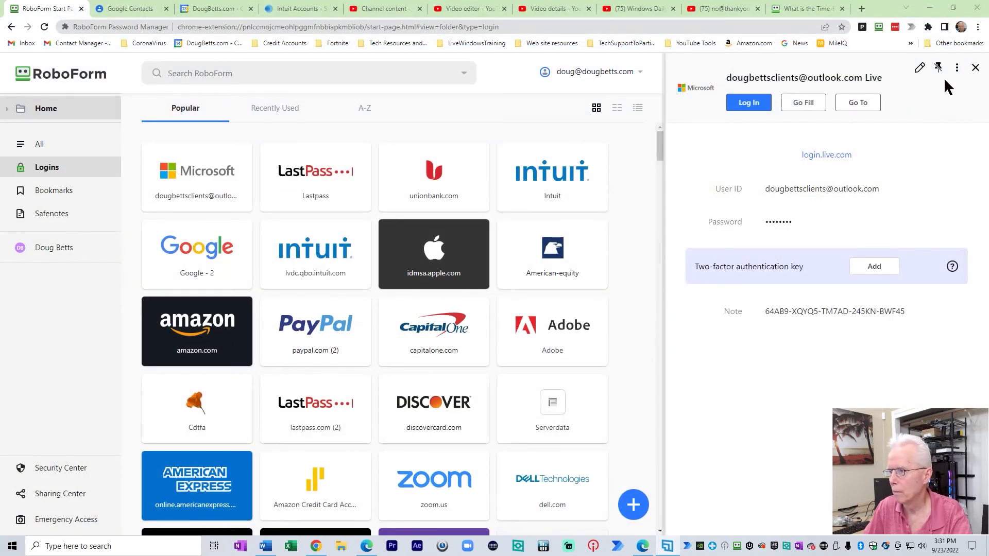
left_click(976, 68)
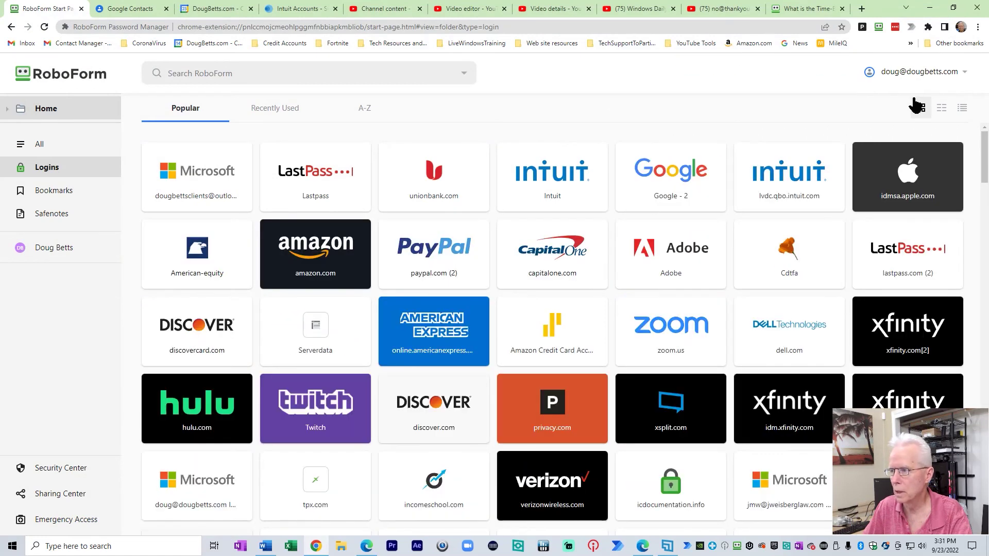
left_click(979, 28)
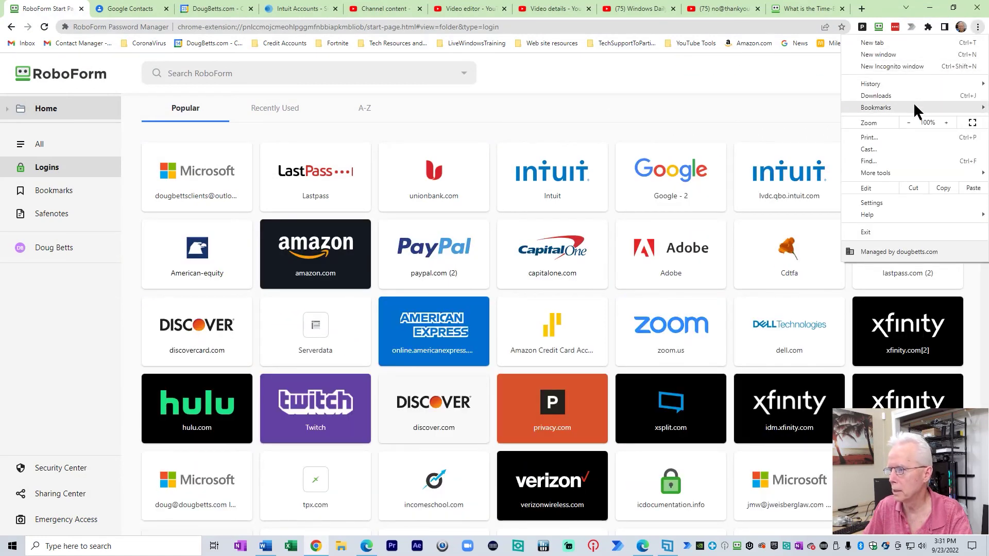
left_click(960, 27)
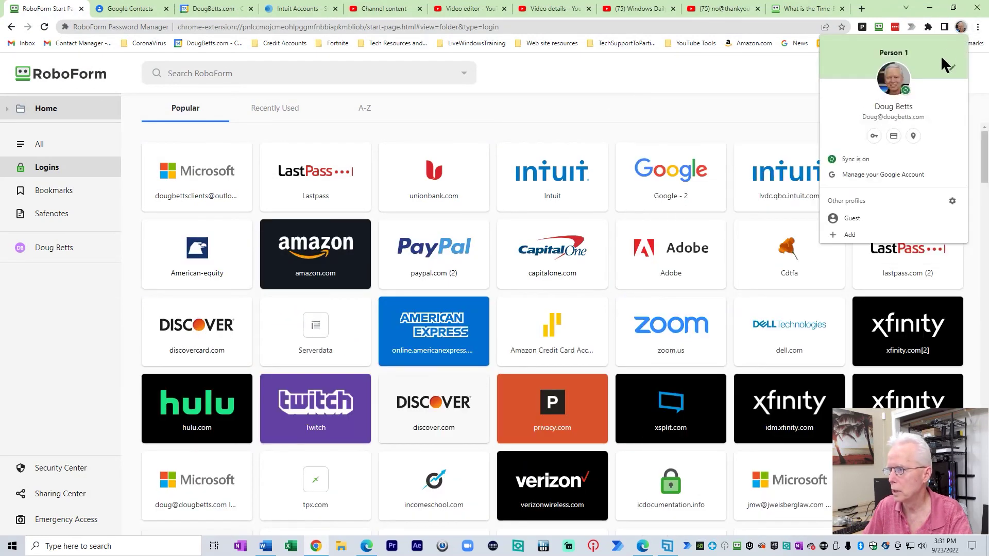
left_click(851, 213)
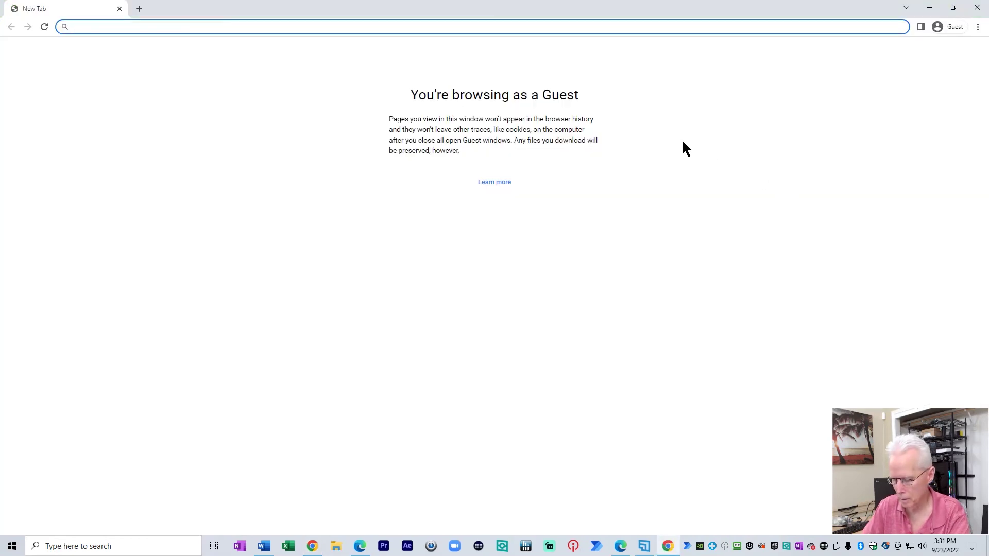
Go to live.com, start signing in, and submit the account e-mail address.
type("live.com")
key("Return")
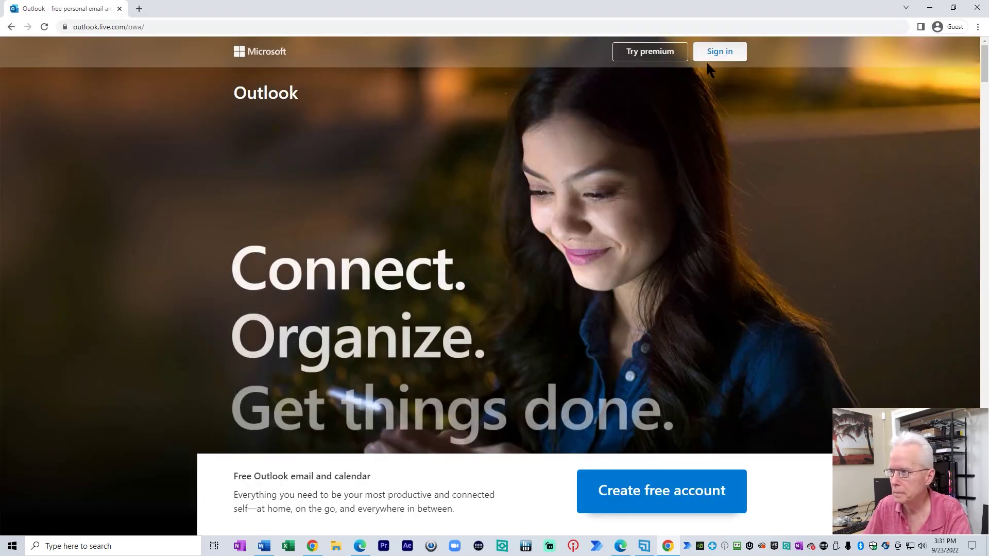
left_click(719, 54)
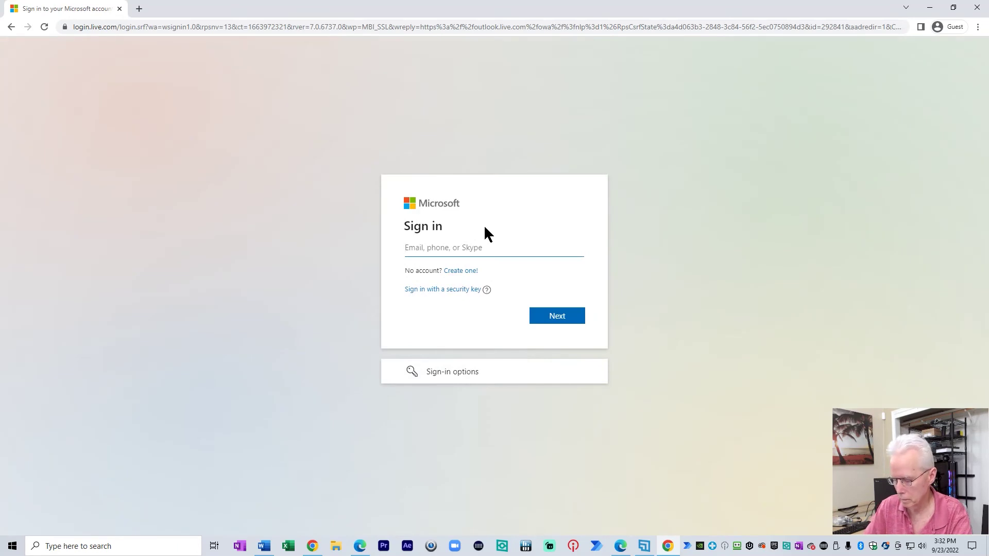
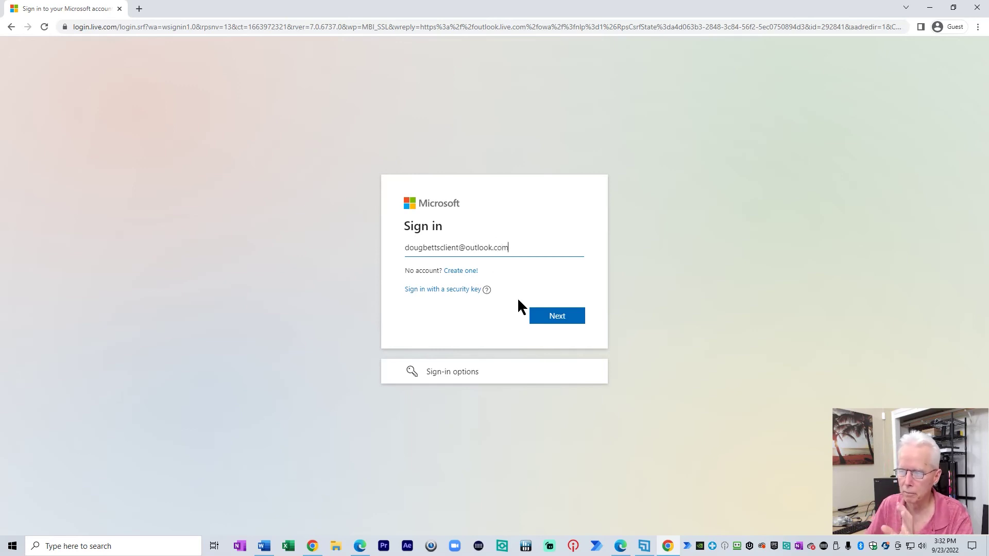
left_click(546, 321)
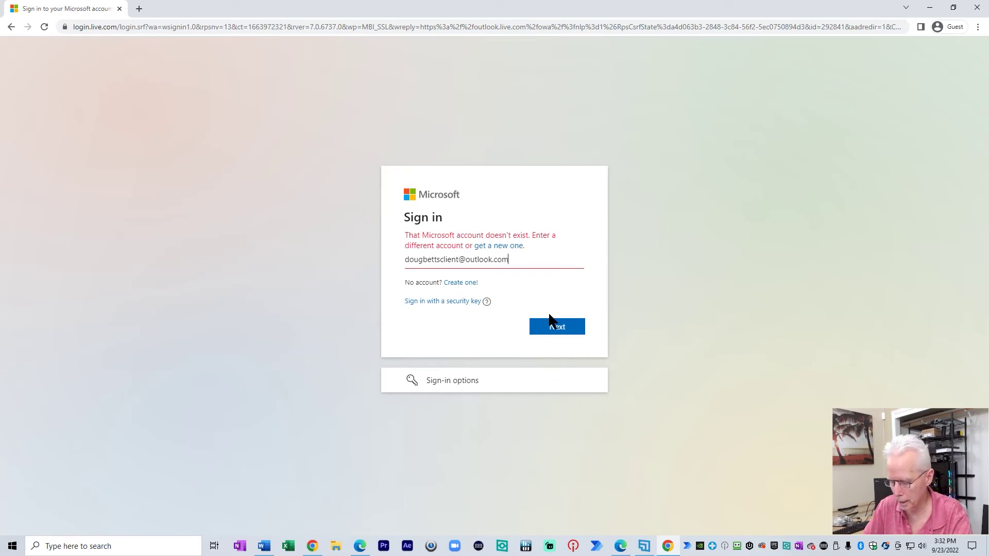
Fix the e-mail typo by adding a missing 's', resubmit, and type the account password.
key("Left")
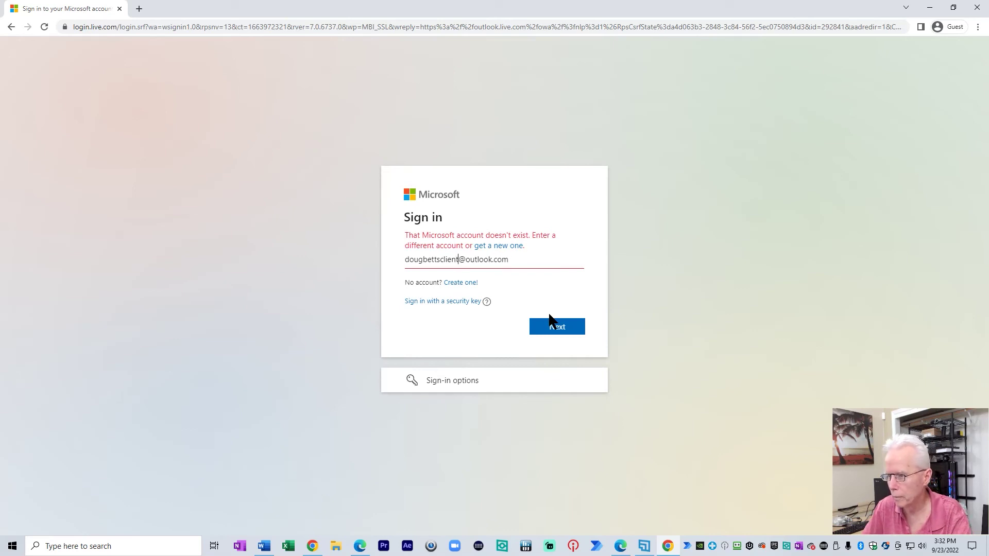
type("s")
left_click(549, 316)
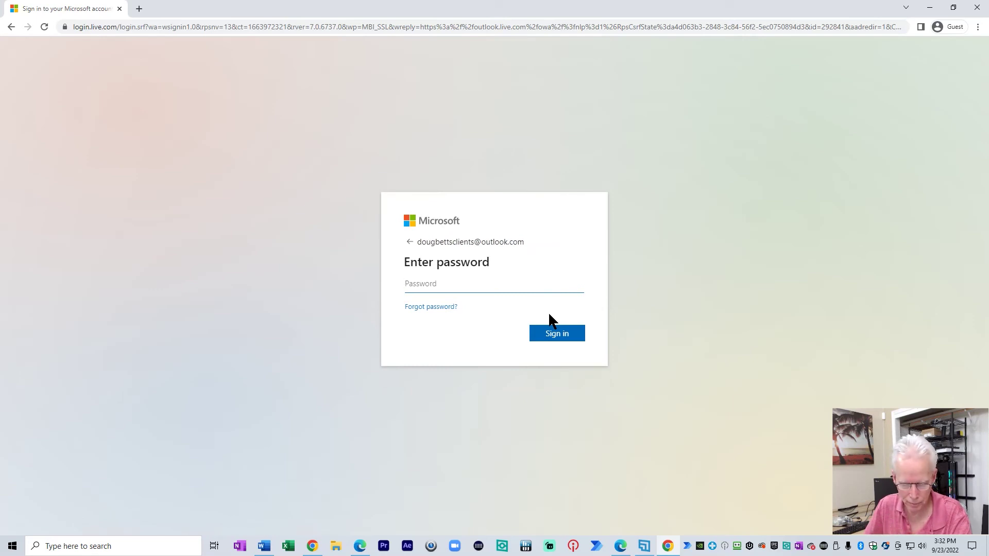
type("******")
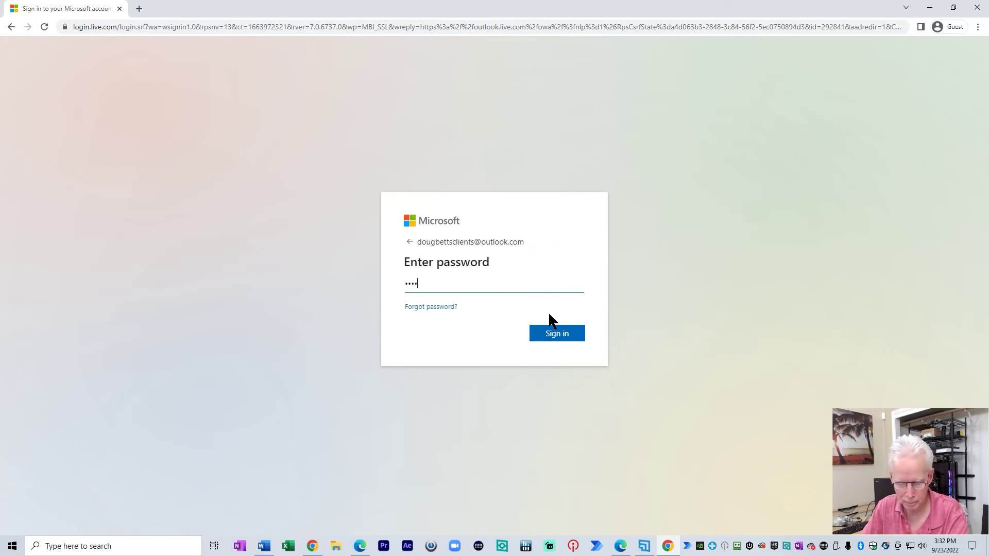
type("********")
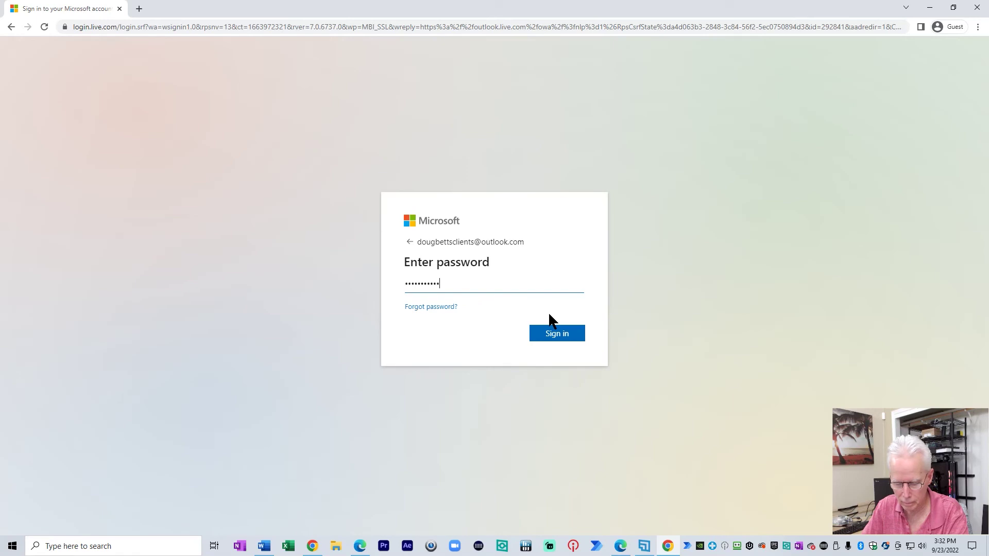
type("**")
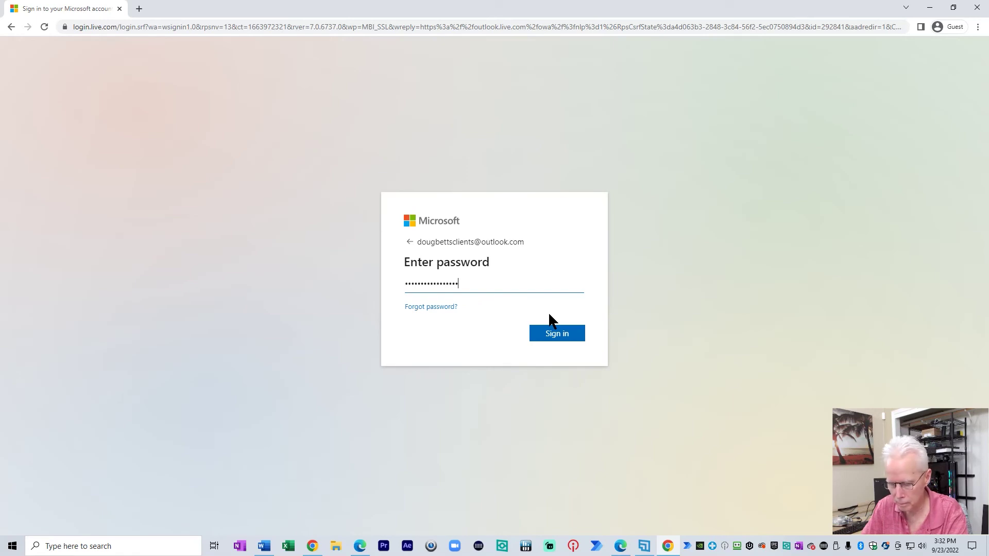
type("**")
Submit the password, then request a verification code by text message to the account's phone.
key("Return")
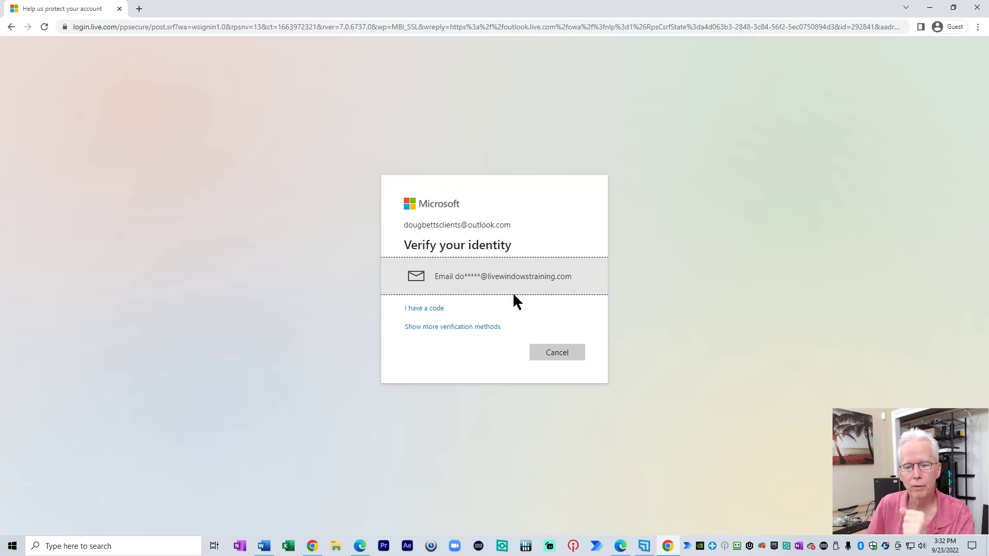
left_click(465, 328)
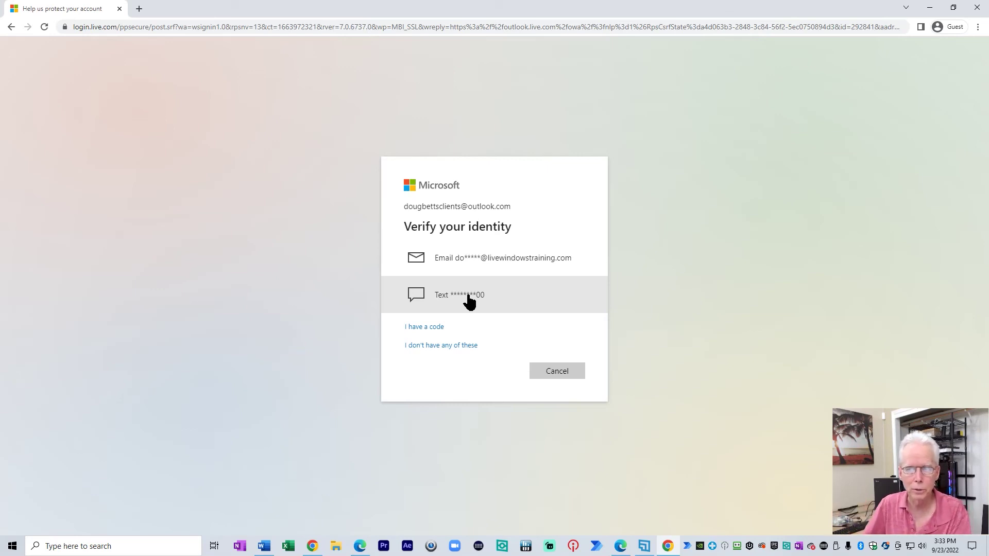
left_click(469, 301)
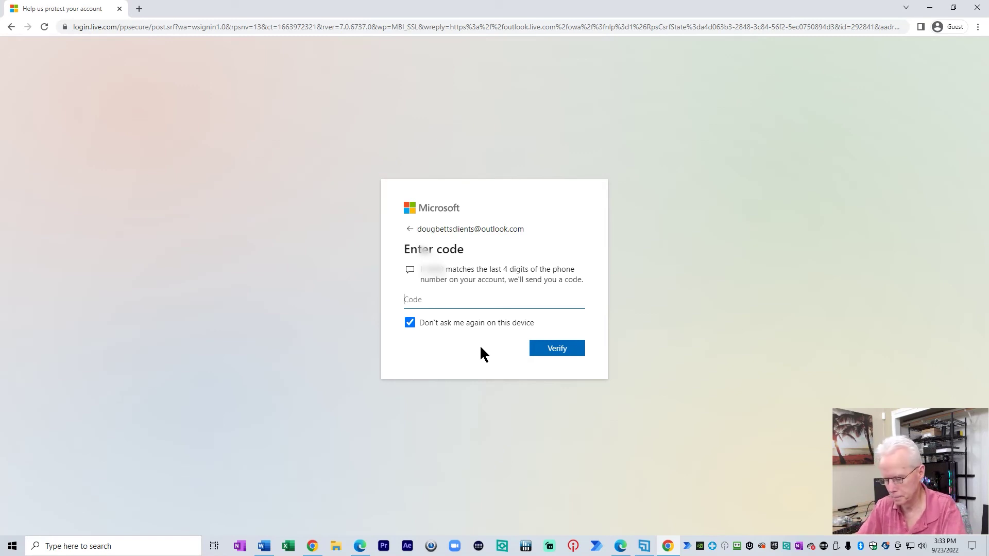
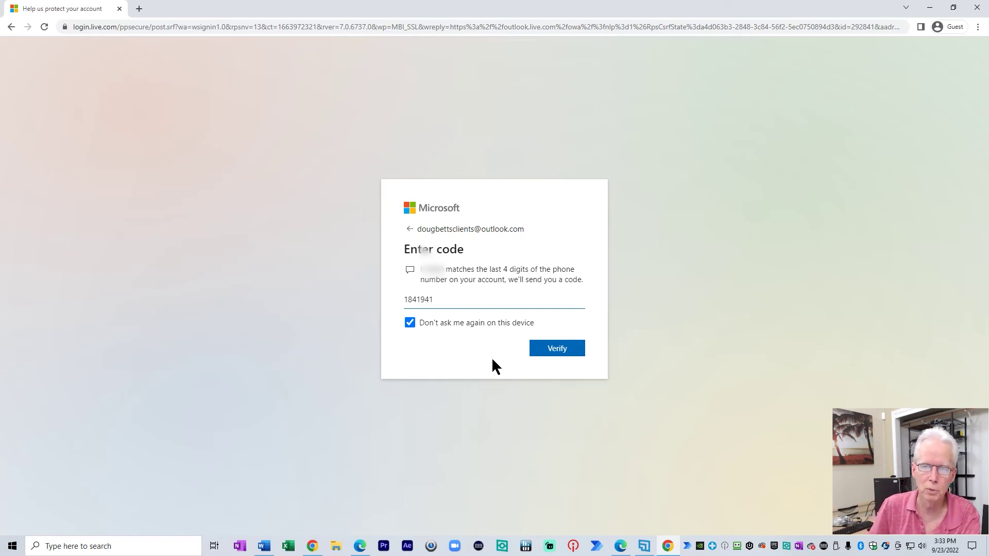
Enter the texted verification code, verify it, and decline staying signed in on this browser.
left_click(558, 352)
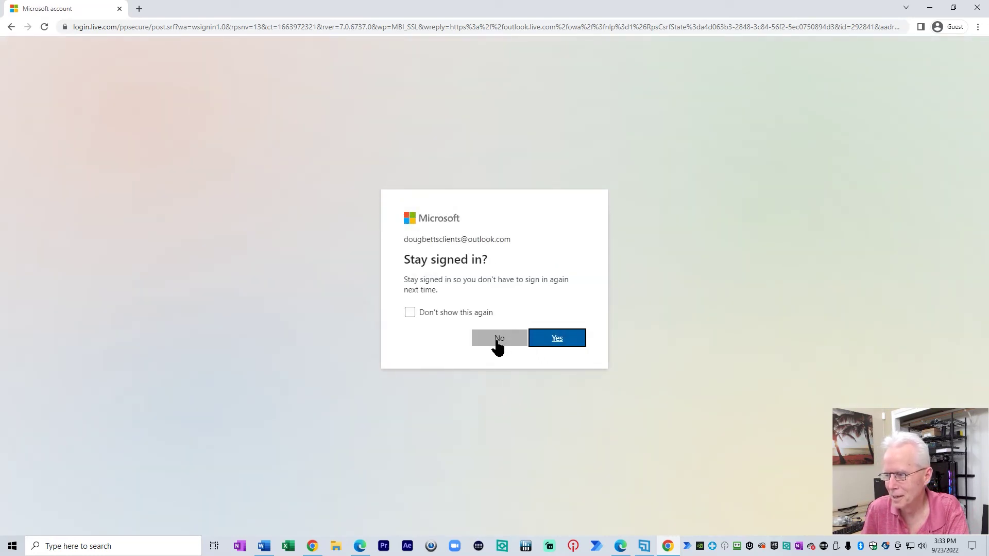
left_click(497, 341)
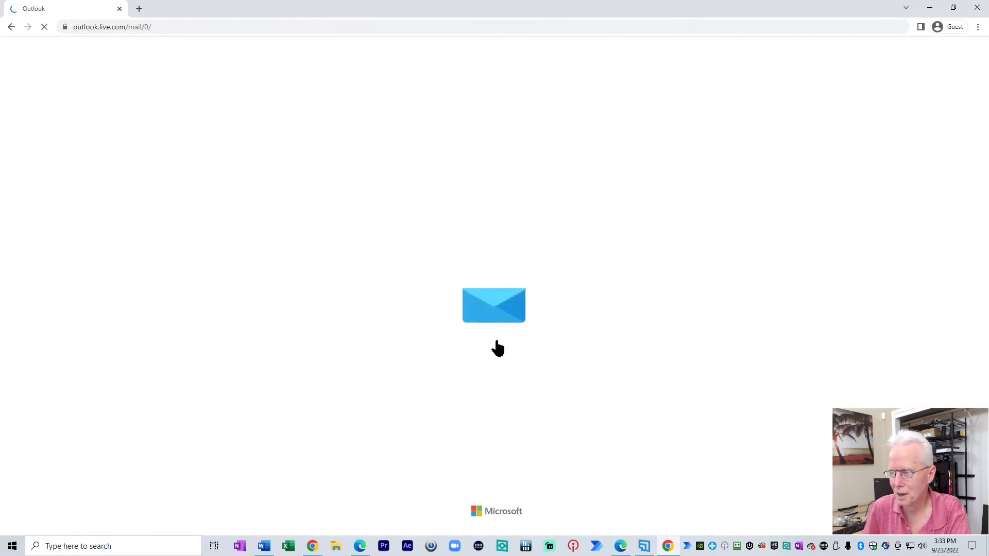